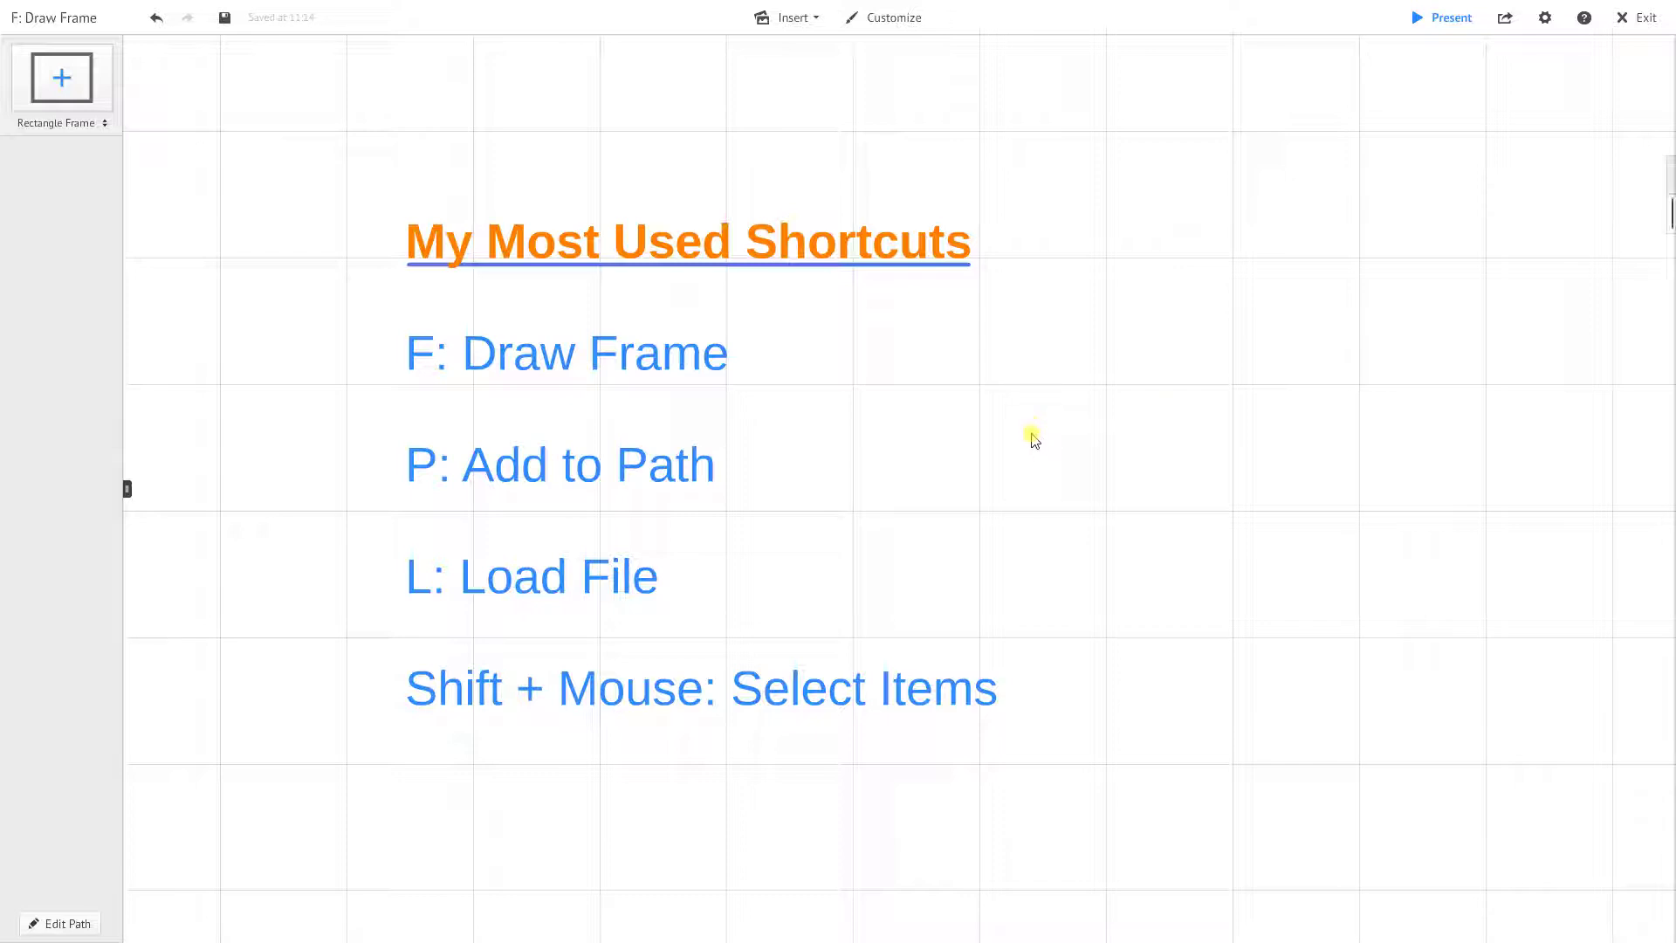
- Pan the canvas to reposition the shortcut list
{"action": "left_click", "coordinate": [1034, 445]}
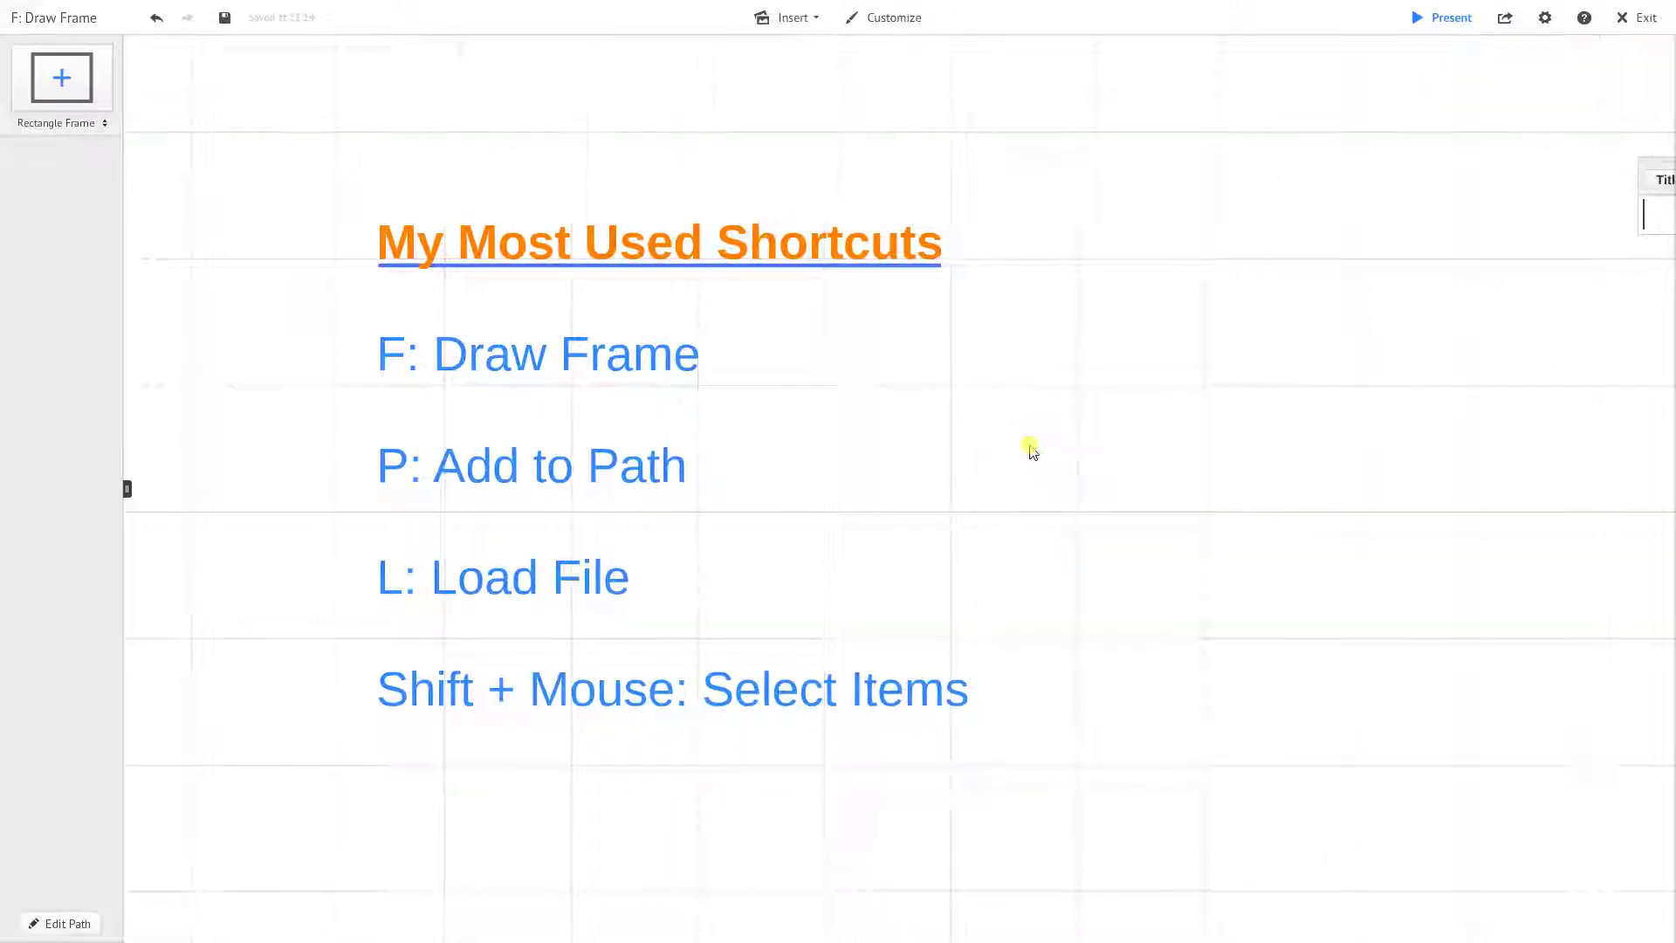
{"action": "scroll", "coordinate": [992, 411], "scroll_direction": "down", "scroll_amount": 3}
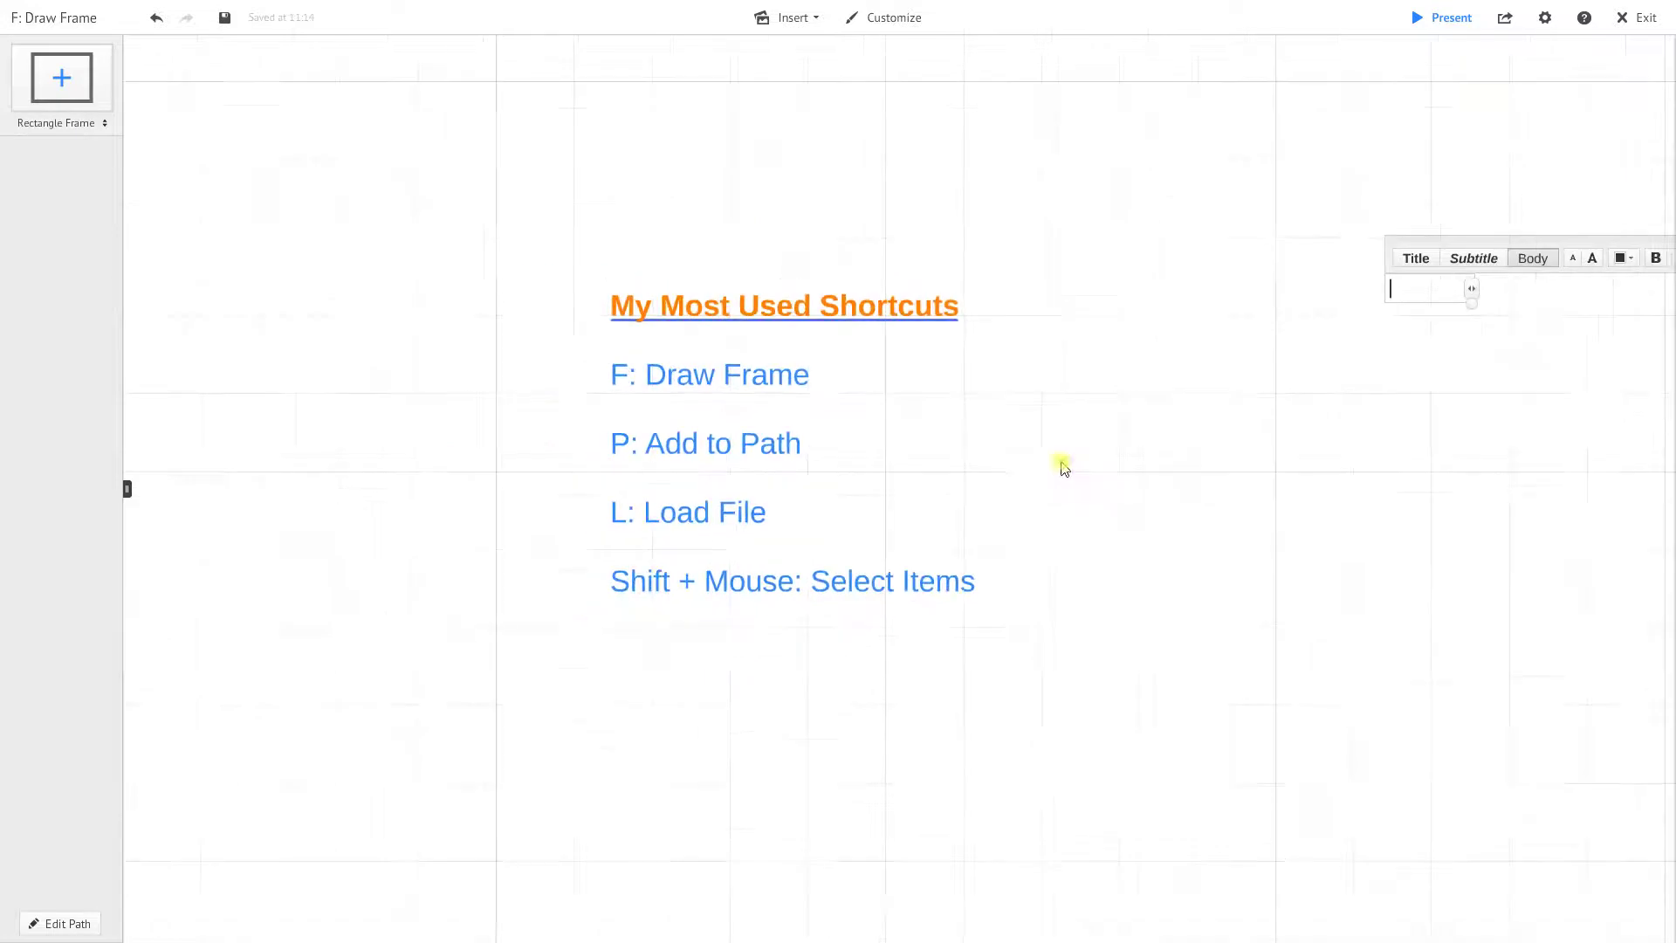
{"action": "left_click_drag", "start_coordinate": [1063, 469], "coordinate": [812, 427]}
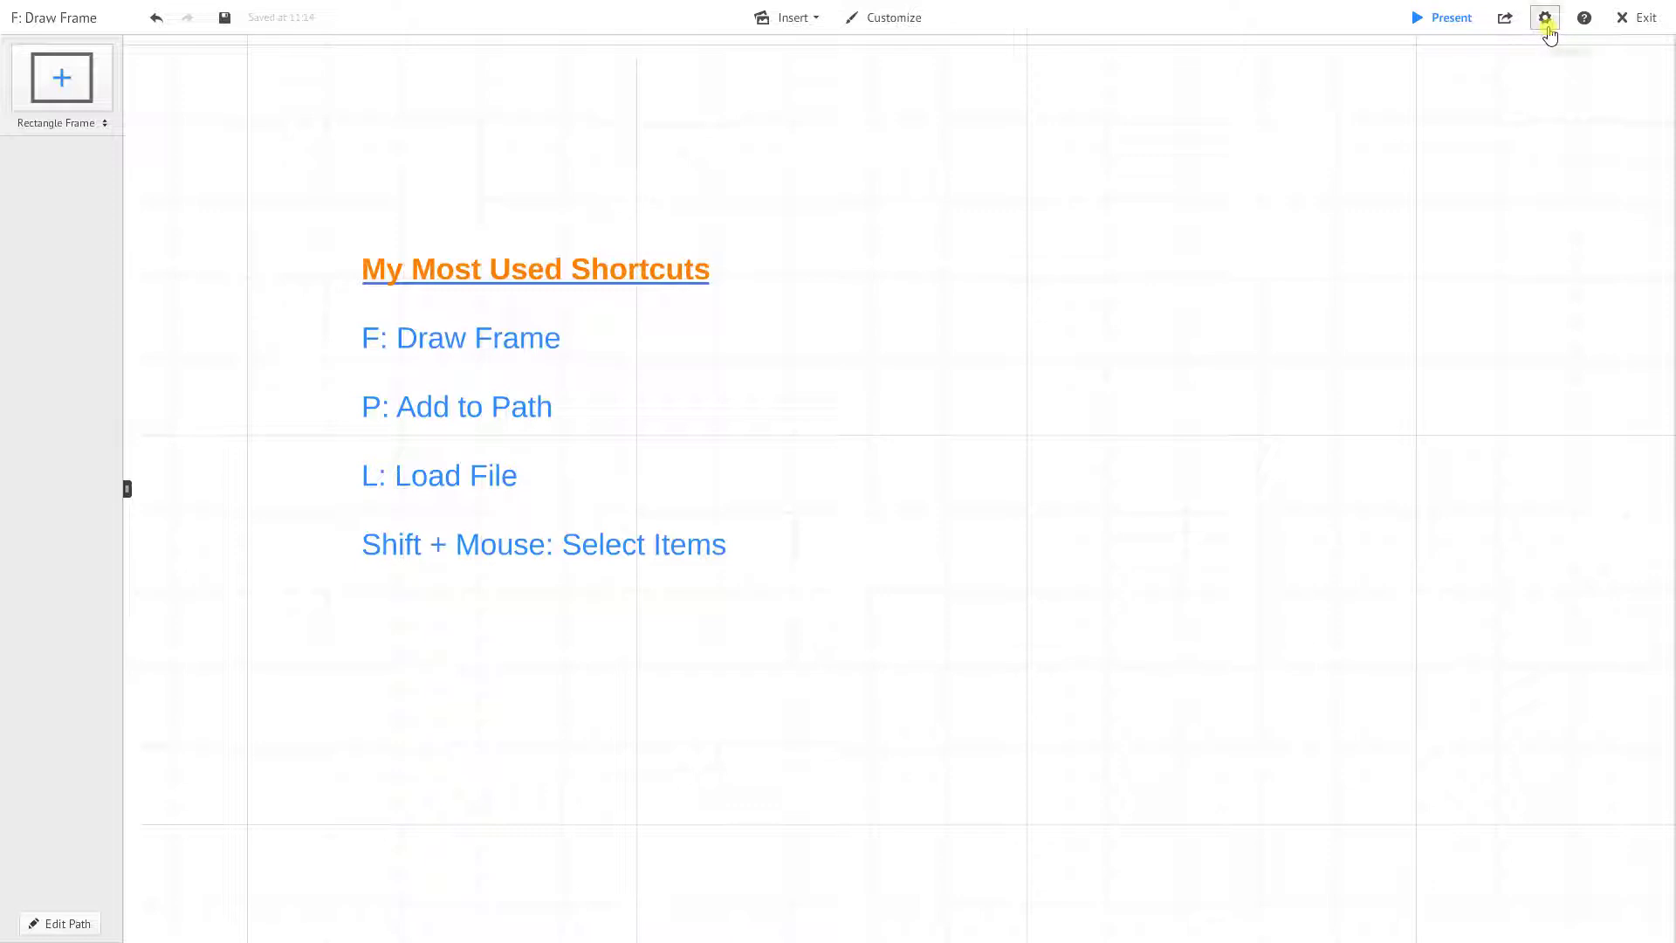
- Make sure keyboard shortcuts are enabled in the presentation settings
{"action": "left_click", "coordinate": [1546, 19]}
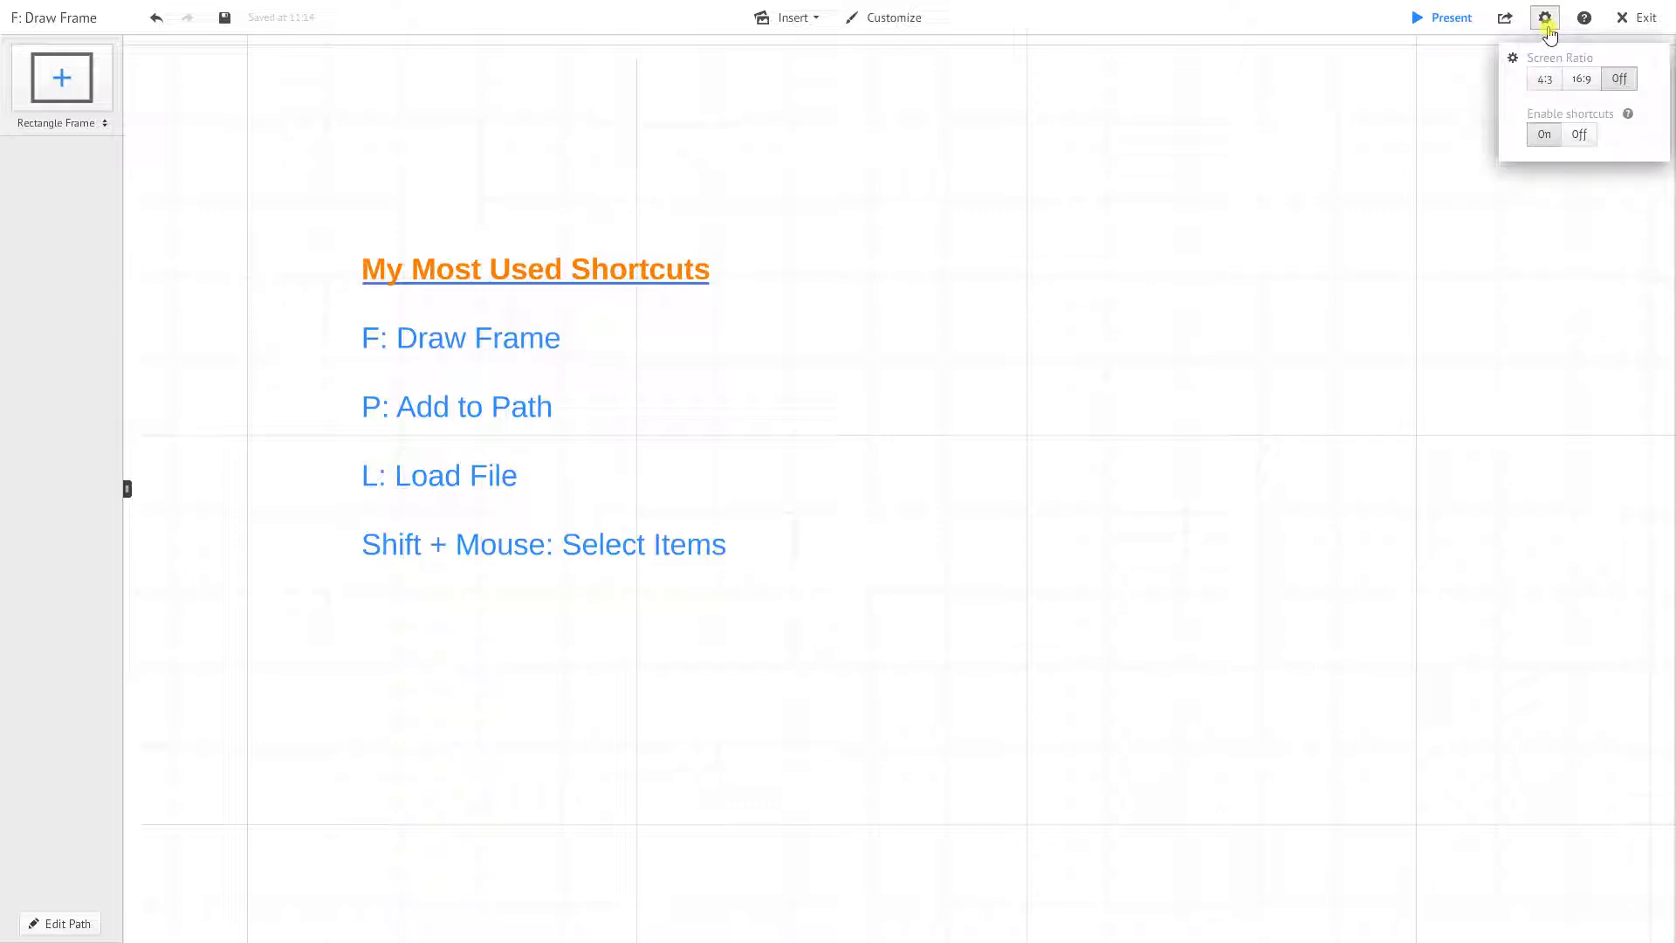
{"action": "left_click", "coordinate": [1581, 137]}
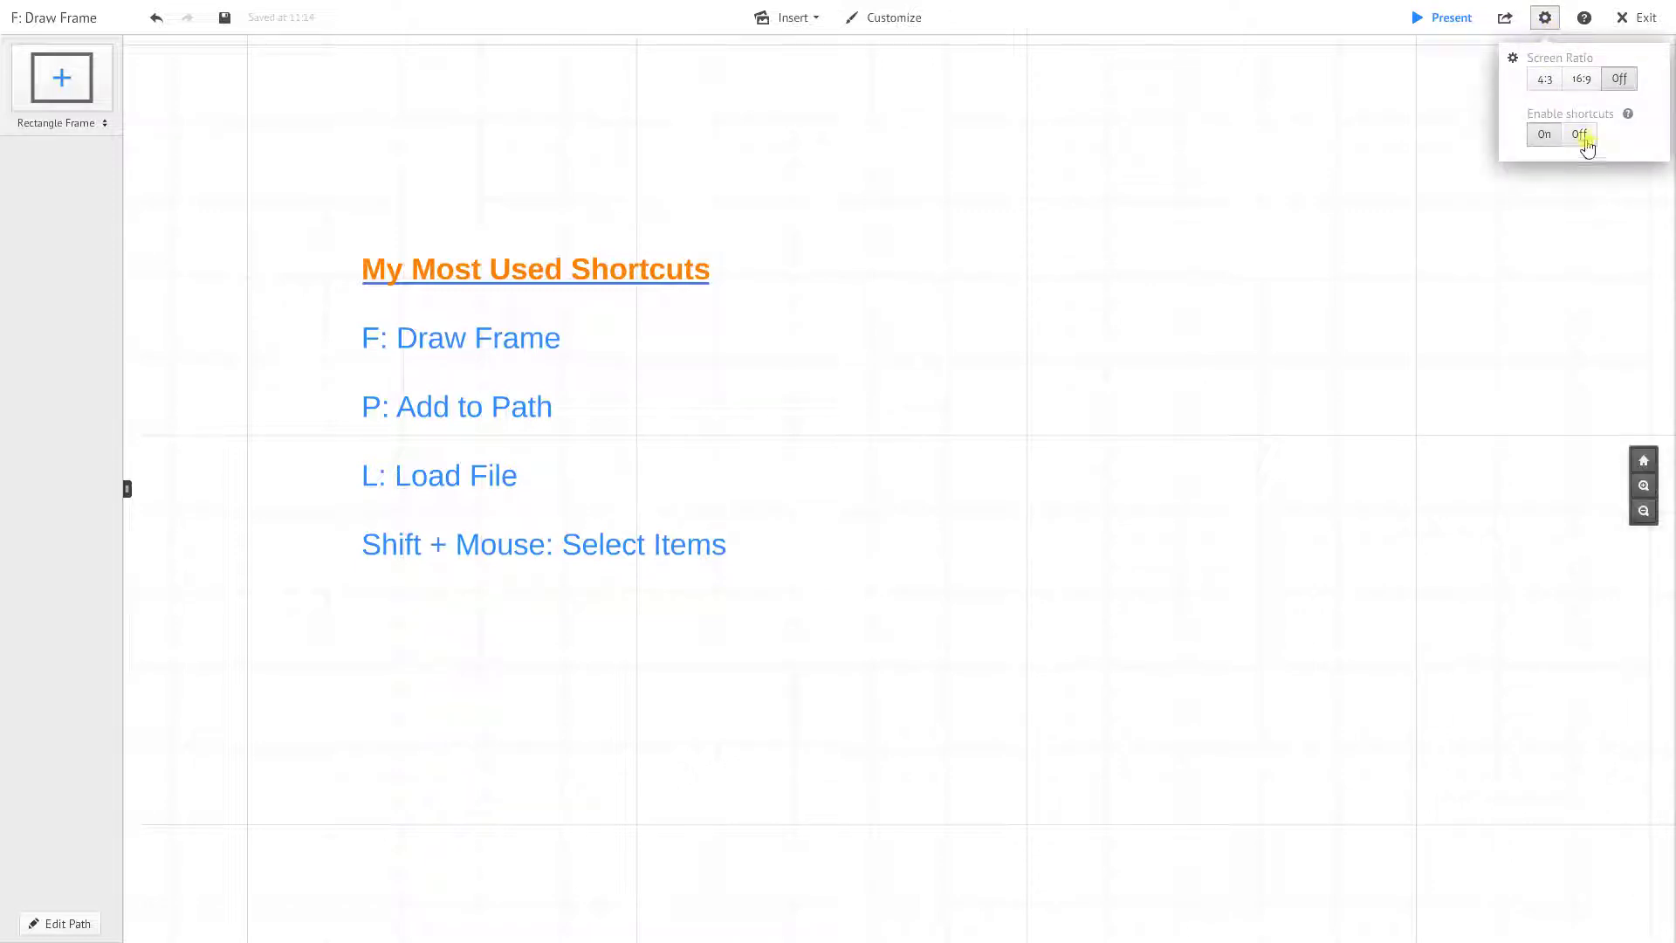
{"action": "left_click", "coordinate": [1545, 137]}
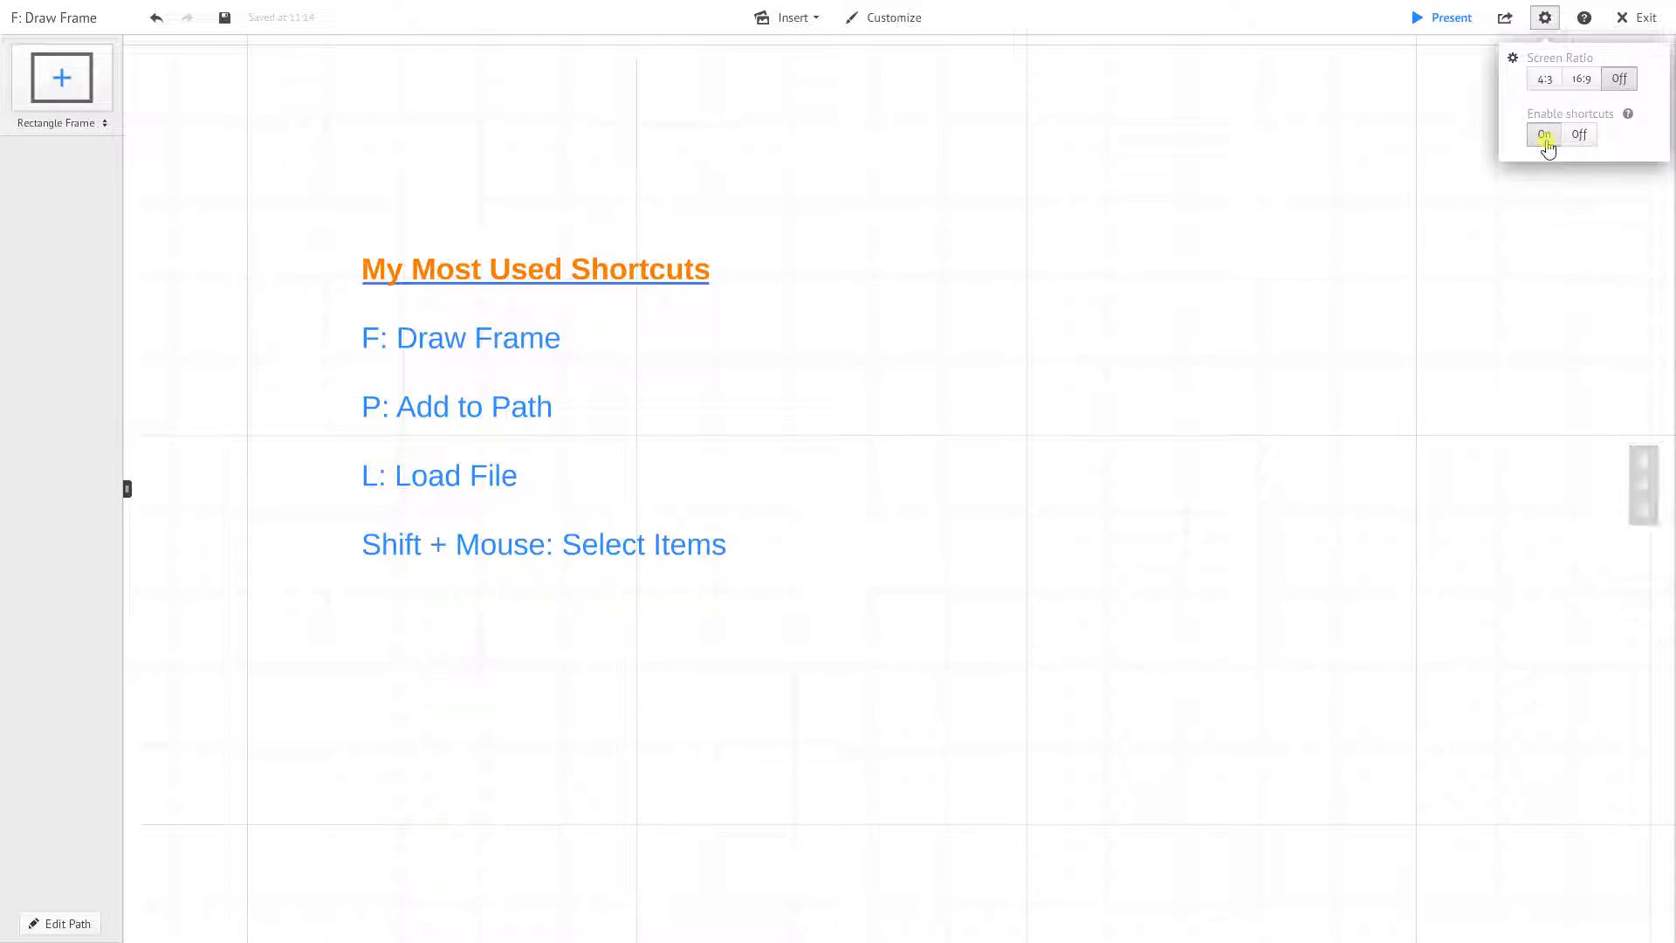
{"action": "left_click", "coordinate": [1546, 19]}
{"action": "left_click", "coordinate": [1538, 138]}
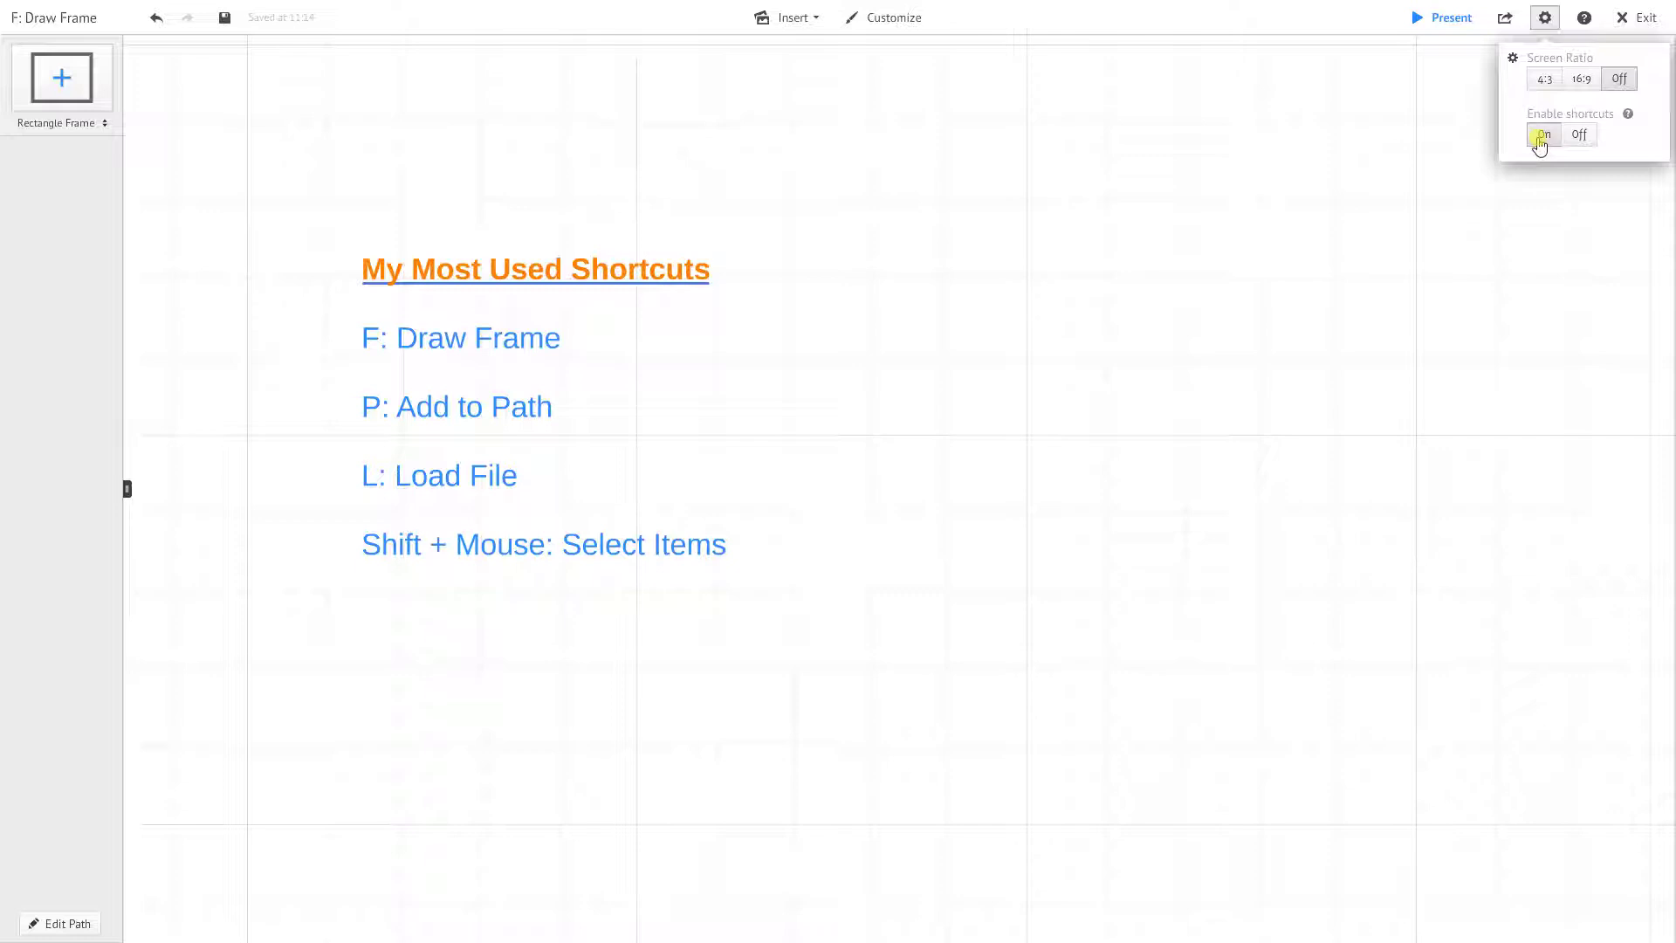
{"action": "left_click", "coordinate": [1354, 265]}
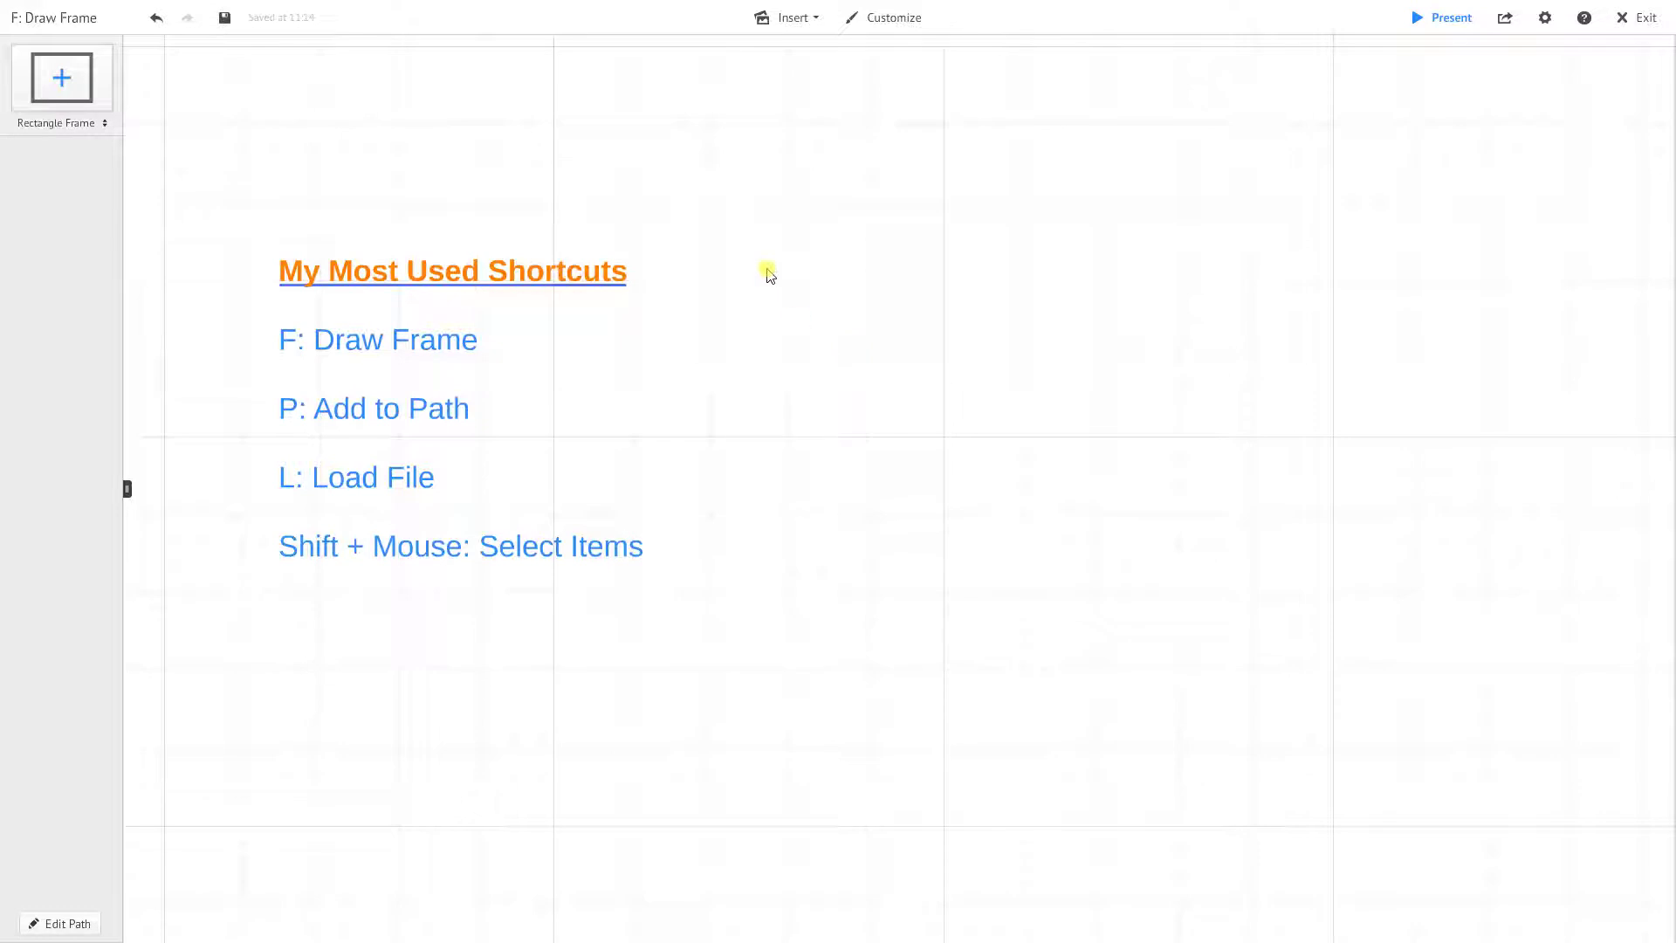
- Draw a rectangle frame right of the list, then a small frame above and a large frame below
{"action": "key", "text": "f"}
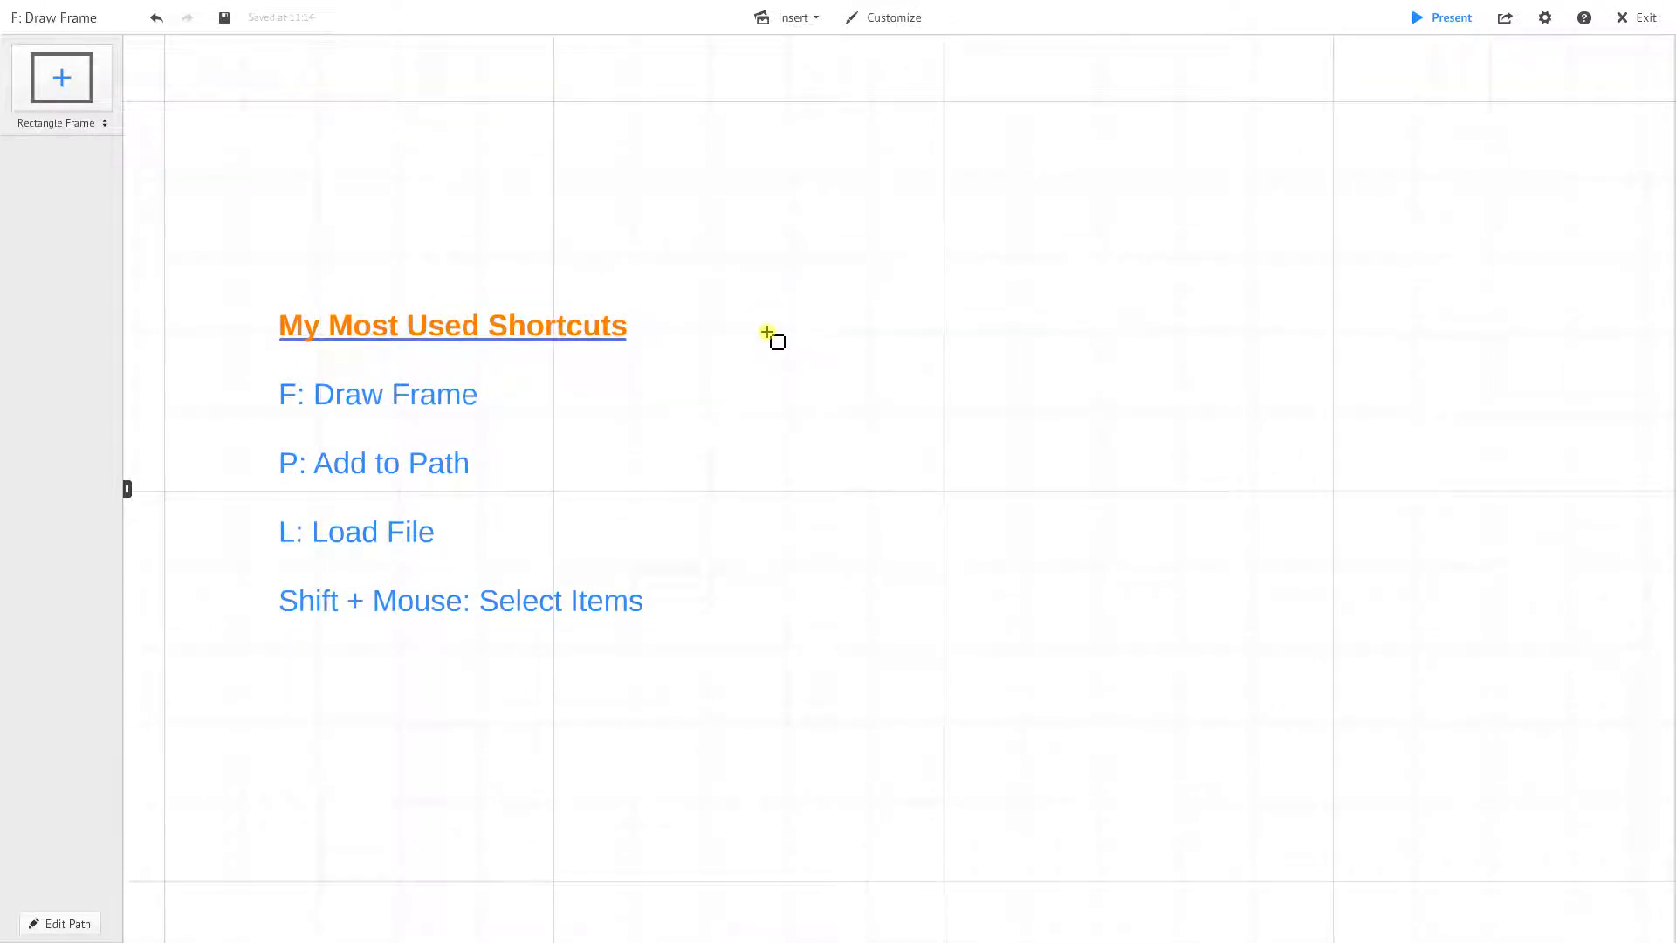
{"action": "mouse_move", "coordinate": [766, 332]}
{"action": "left_mouse_down"}
{"action": "mouse_move", "coordinate": [1167, 573]}
{"action": "mouse_move", "coordinate": [1186, 553]}
{"action": "mouse_move", "coordinate": [1139, 571]}
{"action": "mouse_move", "coordinate": [1017, 539]}
{"action": "mouse_move", "coordinate": [1242, 699]}
{"action": "mouse_move", "coordinate": [1167, 655]}
{"action": "mouse_move", "coordinate": [1224, 696]}
{"action": "left_mouse_up"}
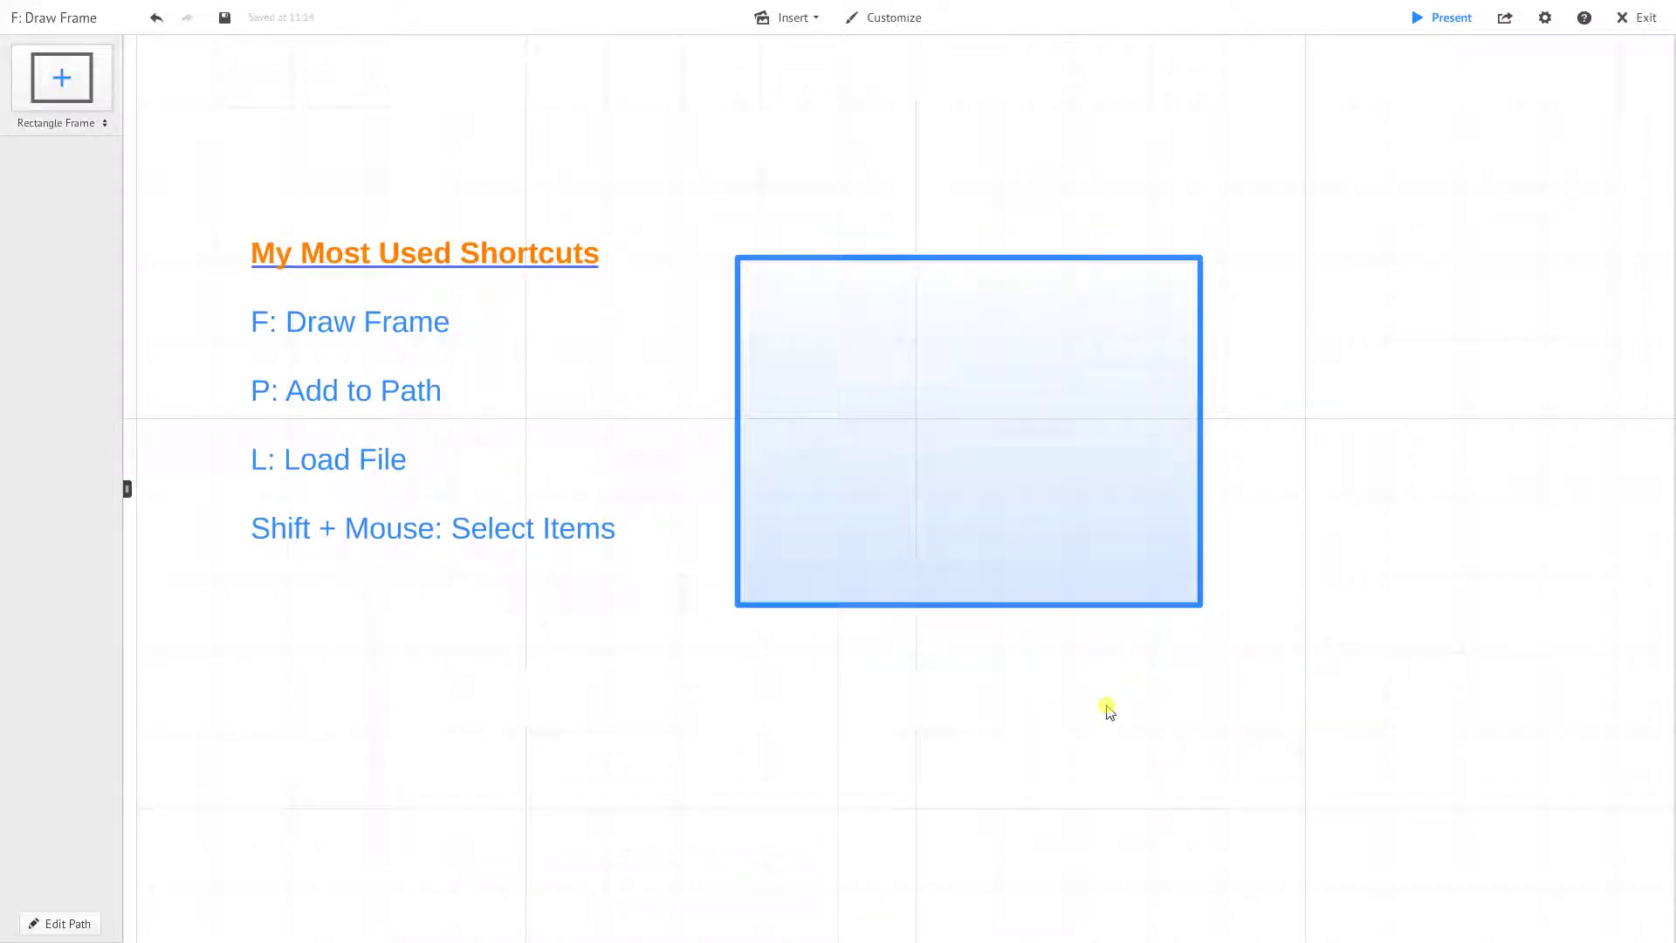
{"action": "scroll", "coordinate": [1039, 555], "scroll_direction": "down", "scroll_amount": 2}
{"action": "left_click_drag", "start_coordinate": [1013, 703], "coordinate": [667, 679]}
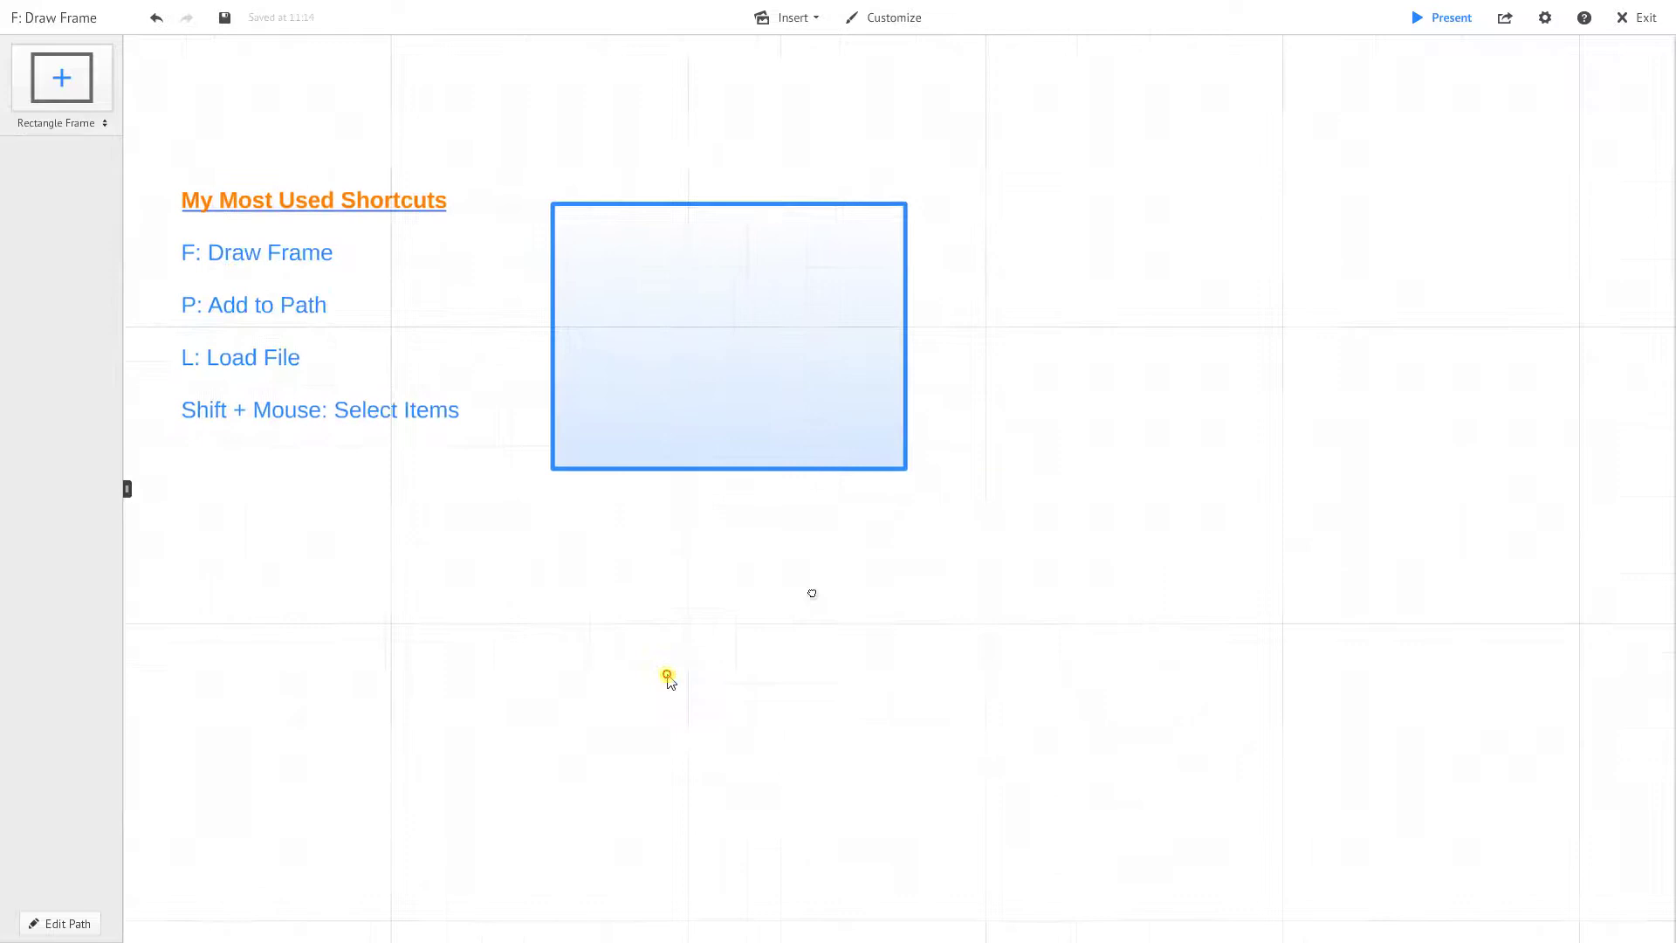
{"action": "key", "text": "f"}
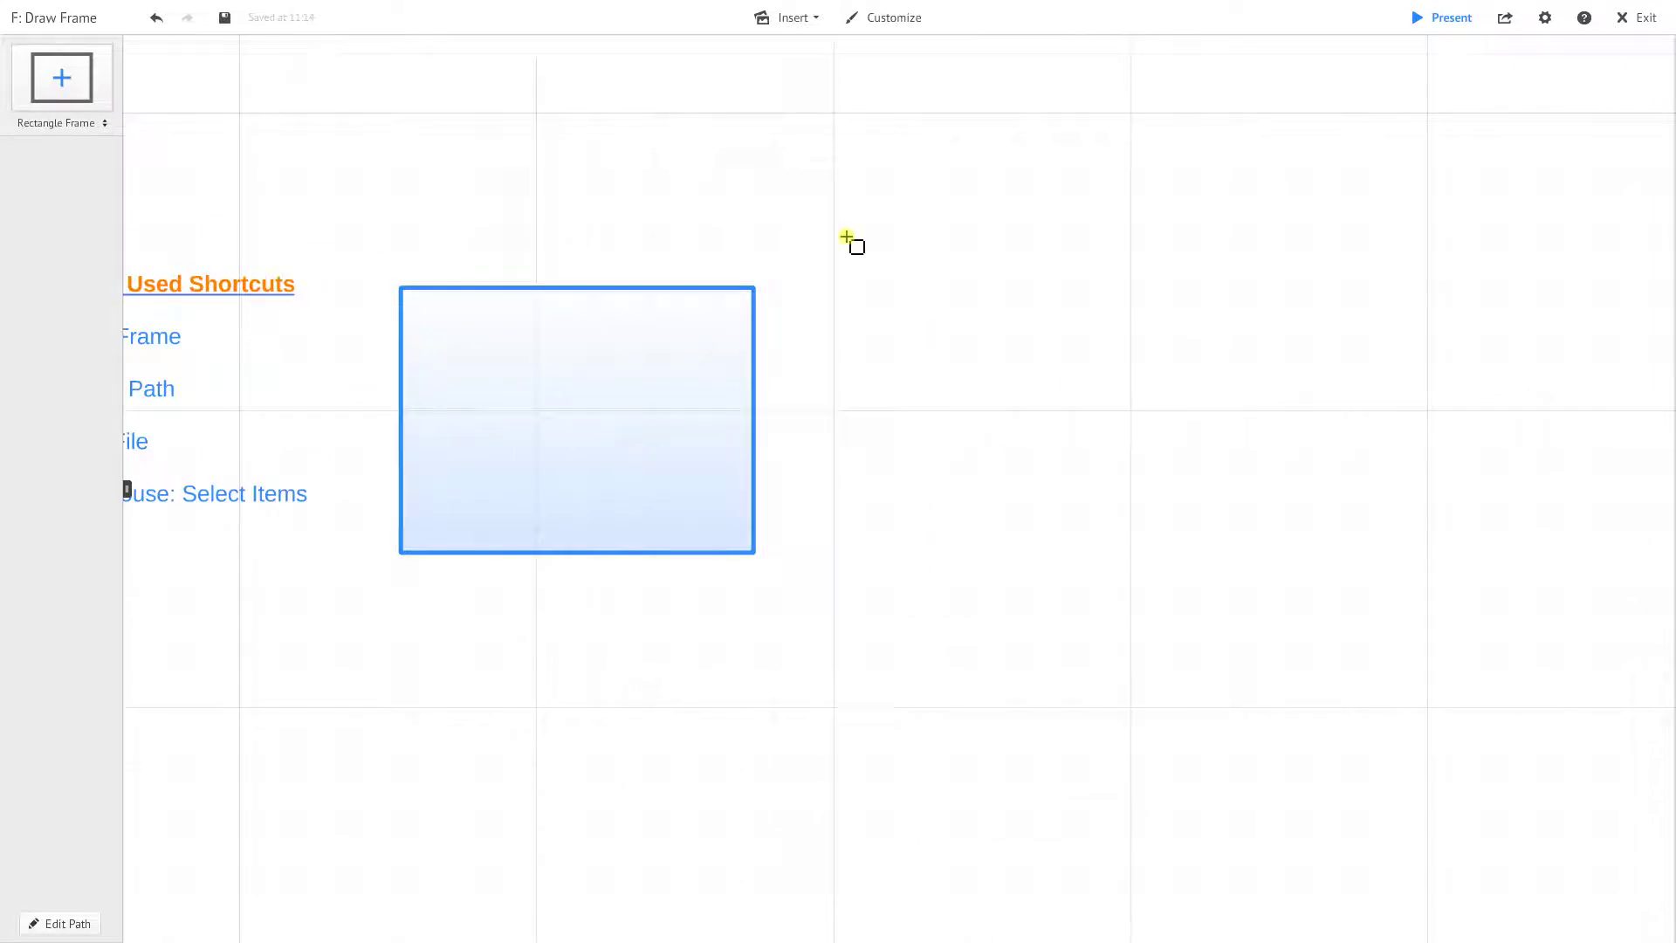
{"action": "left_click_drag", "start_coordinate": [817, 178], "coordinate": [976, 298]}
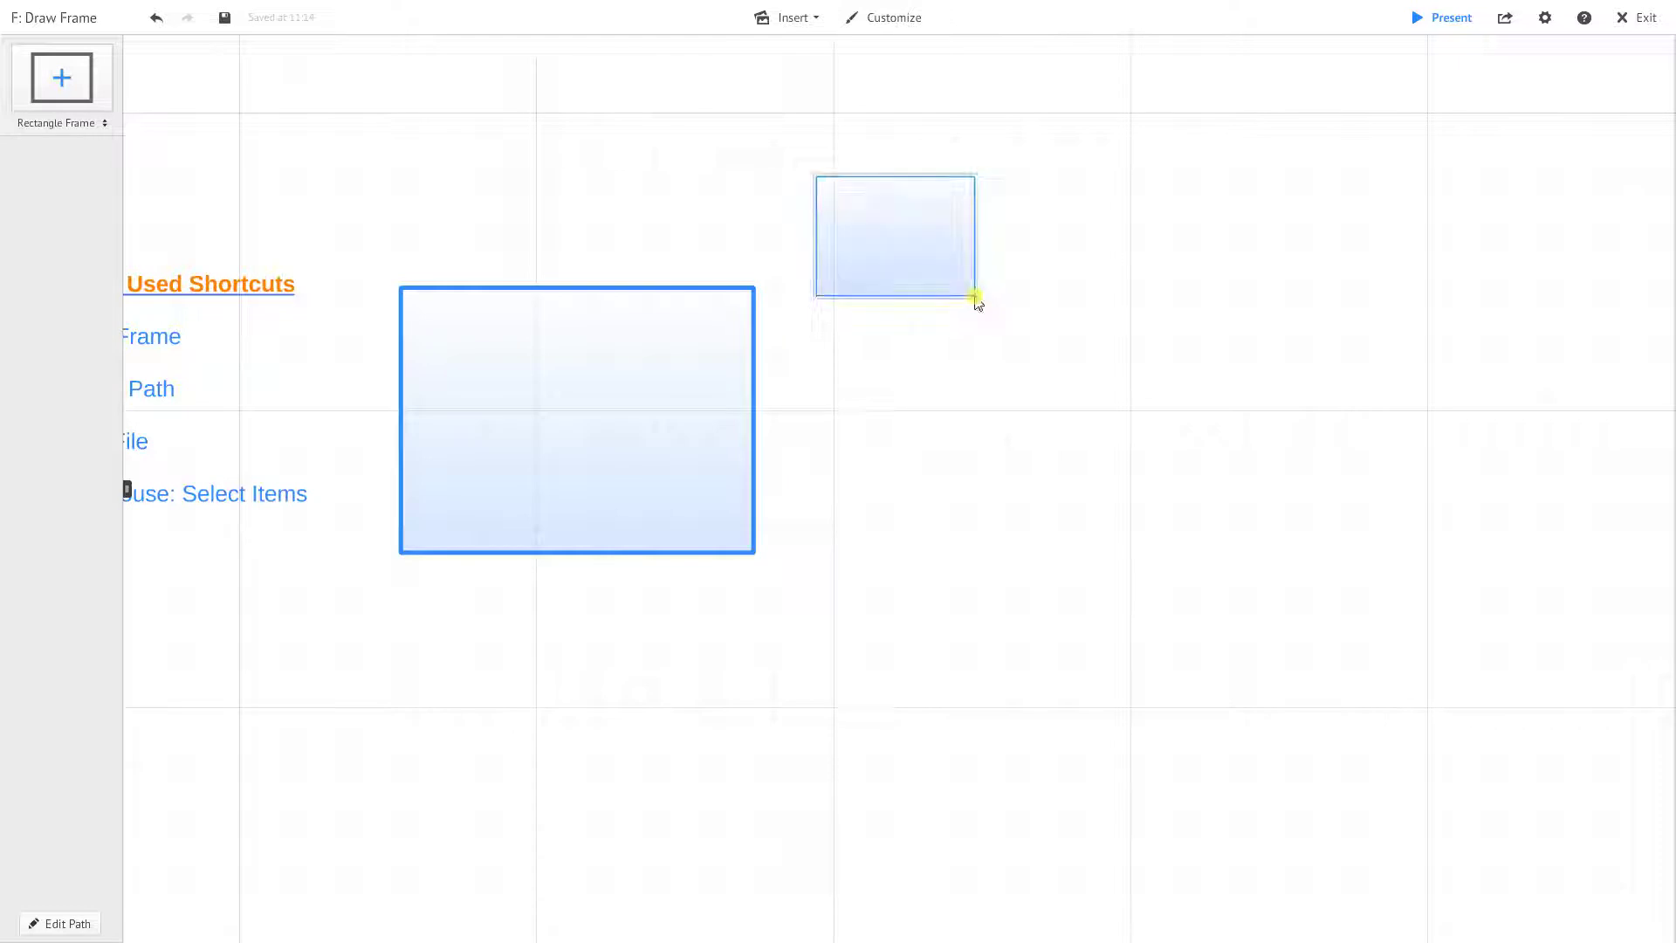
{"action": "left_click_drag", "start_coordinate": [906, 418], "coordinate": [1353, 759]}
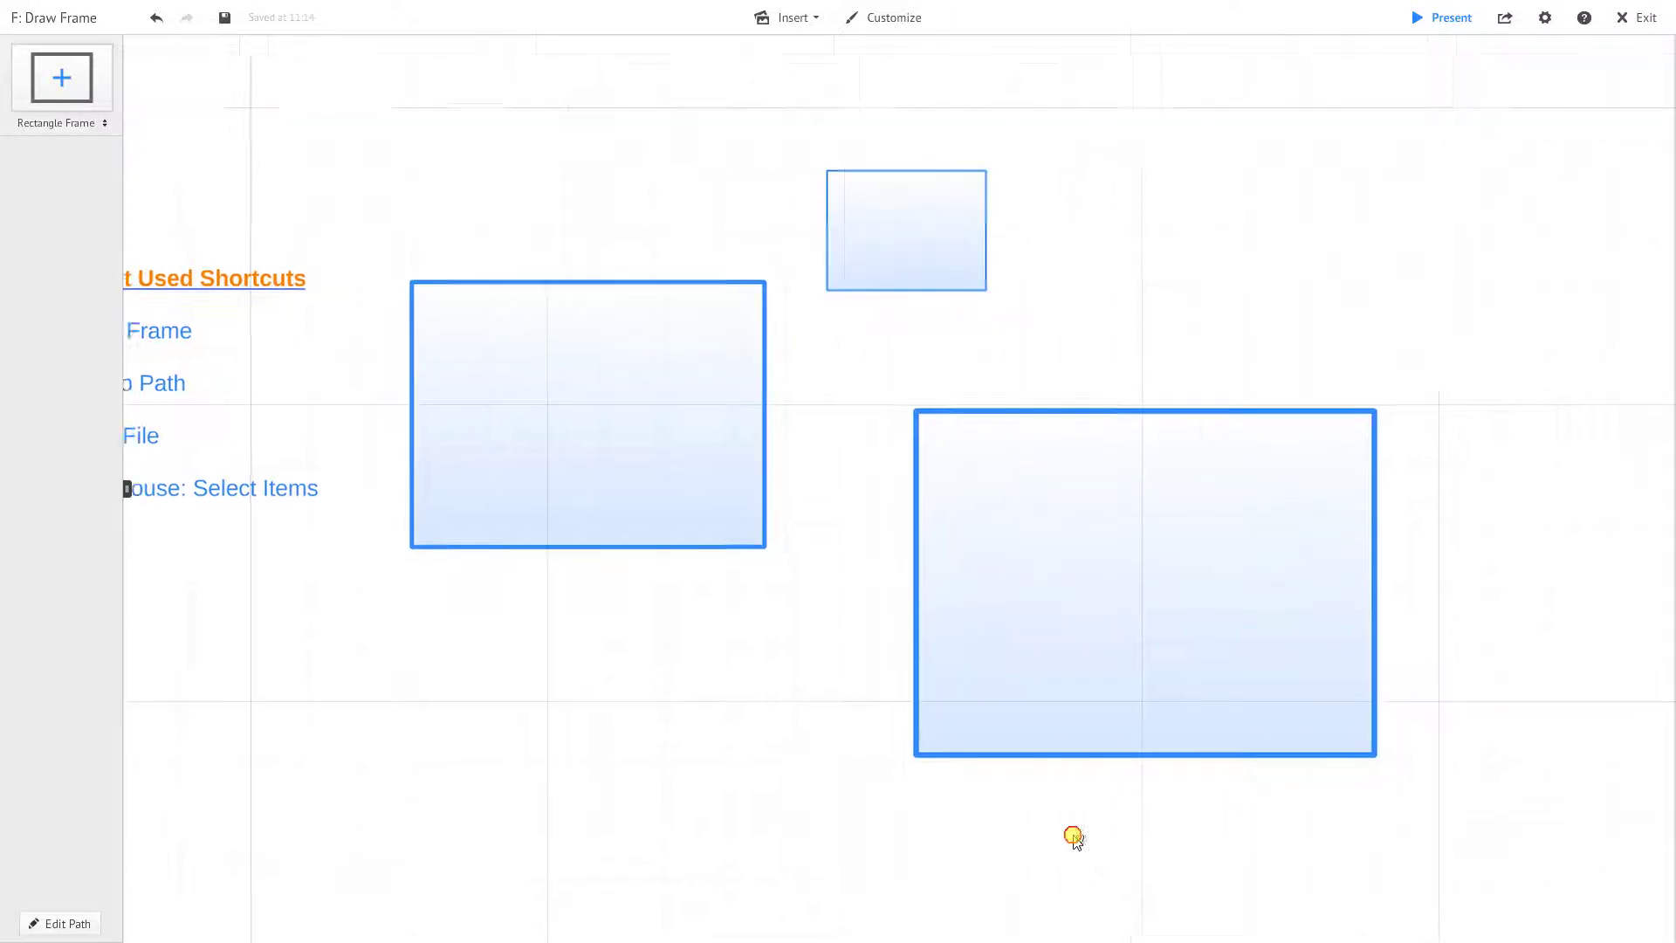
{"action": "scroll", "coordinate": [1074, 836], "scroll_direction": "down", "scroll_amount": 4}
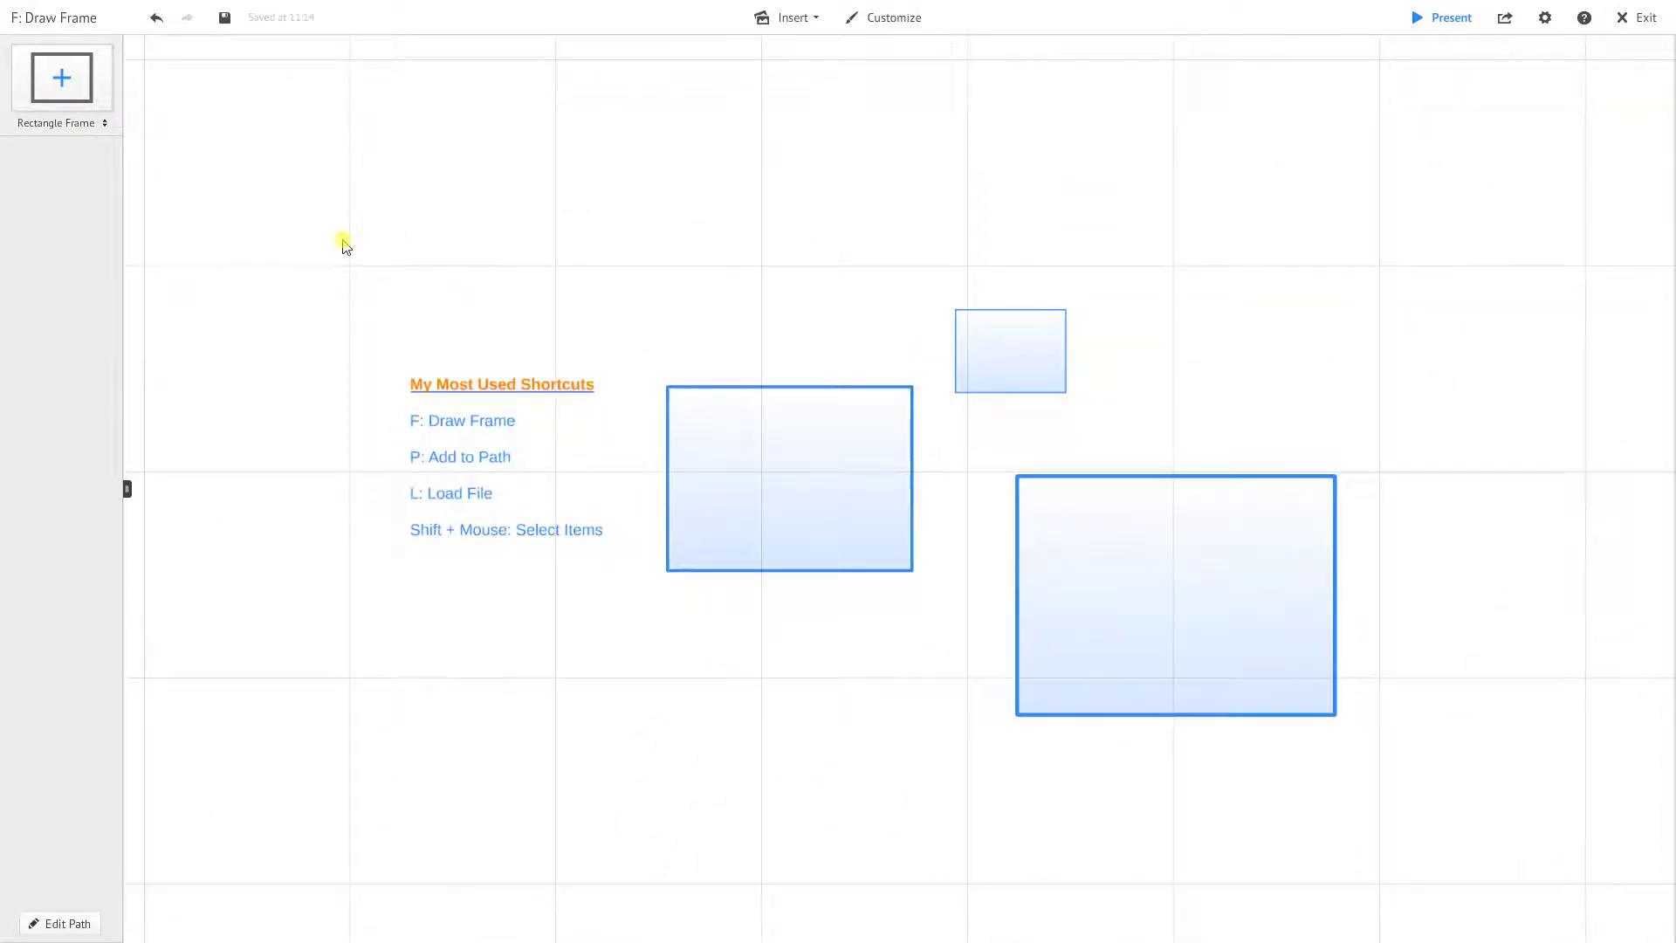
{"action": "scroll", "coordinate": [432, 608], "scroll_direction": "up", "scroll_amount": 1}
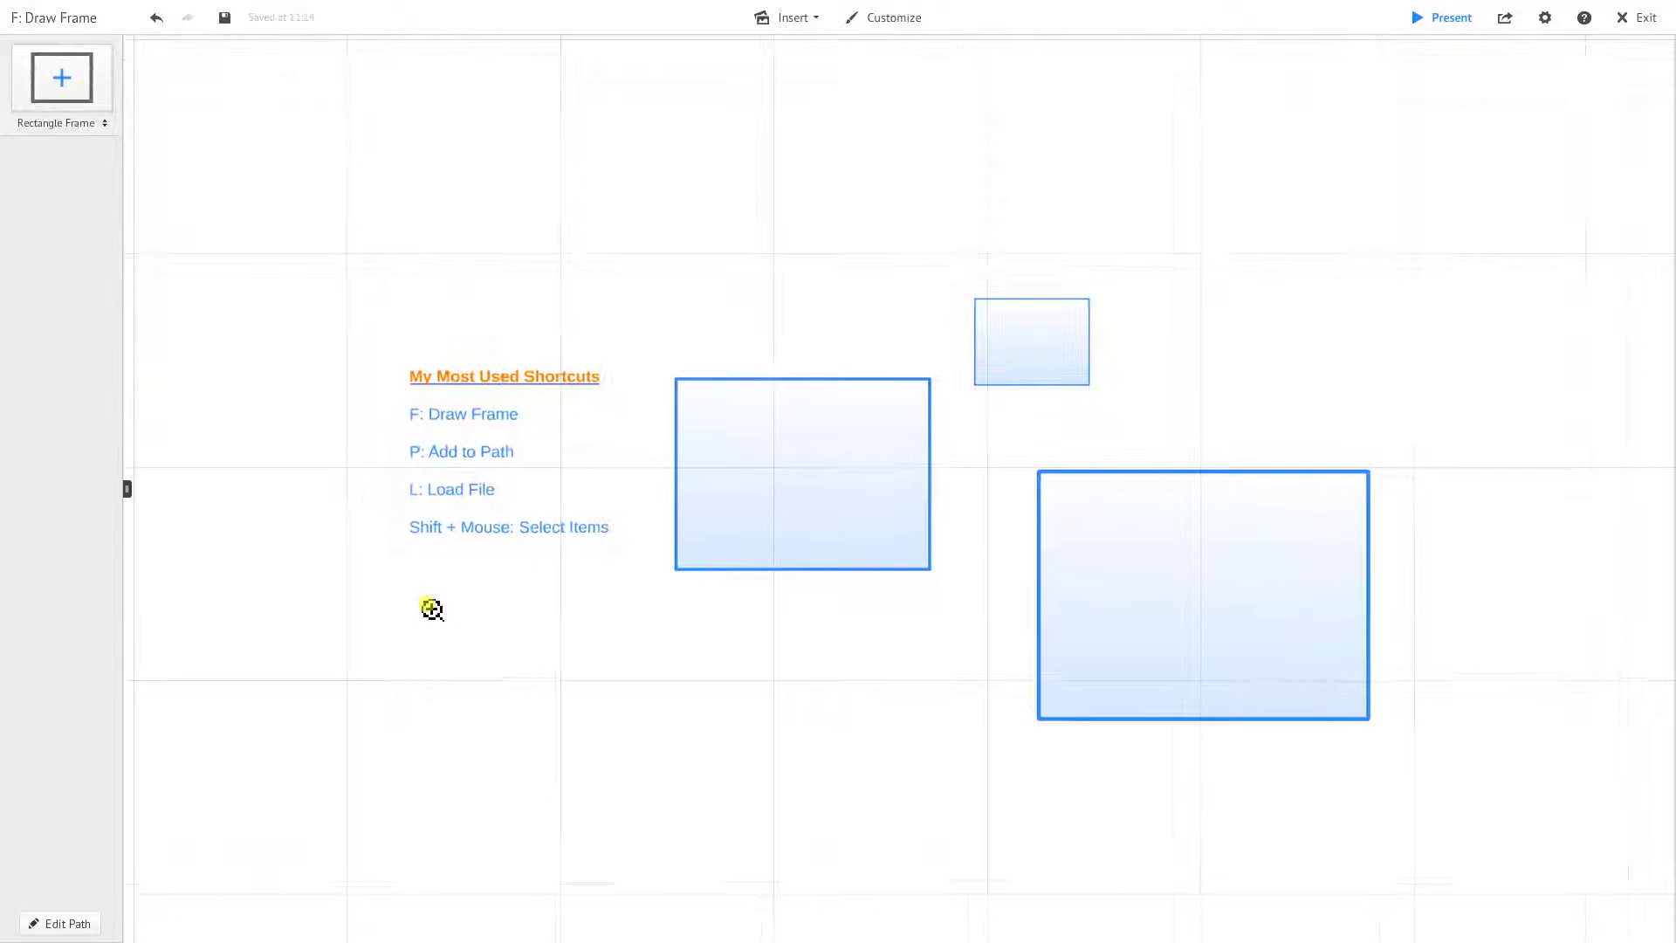
{"action": "scroll", "coordinate": [432, 608], "scroll_direction": "up", "scroll_amount": 3}
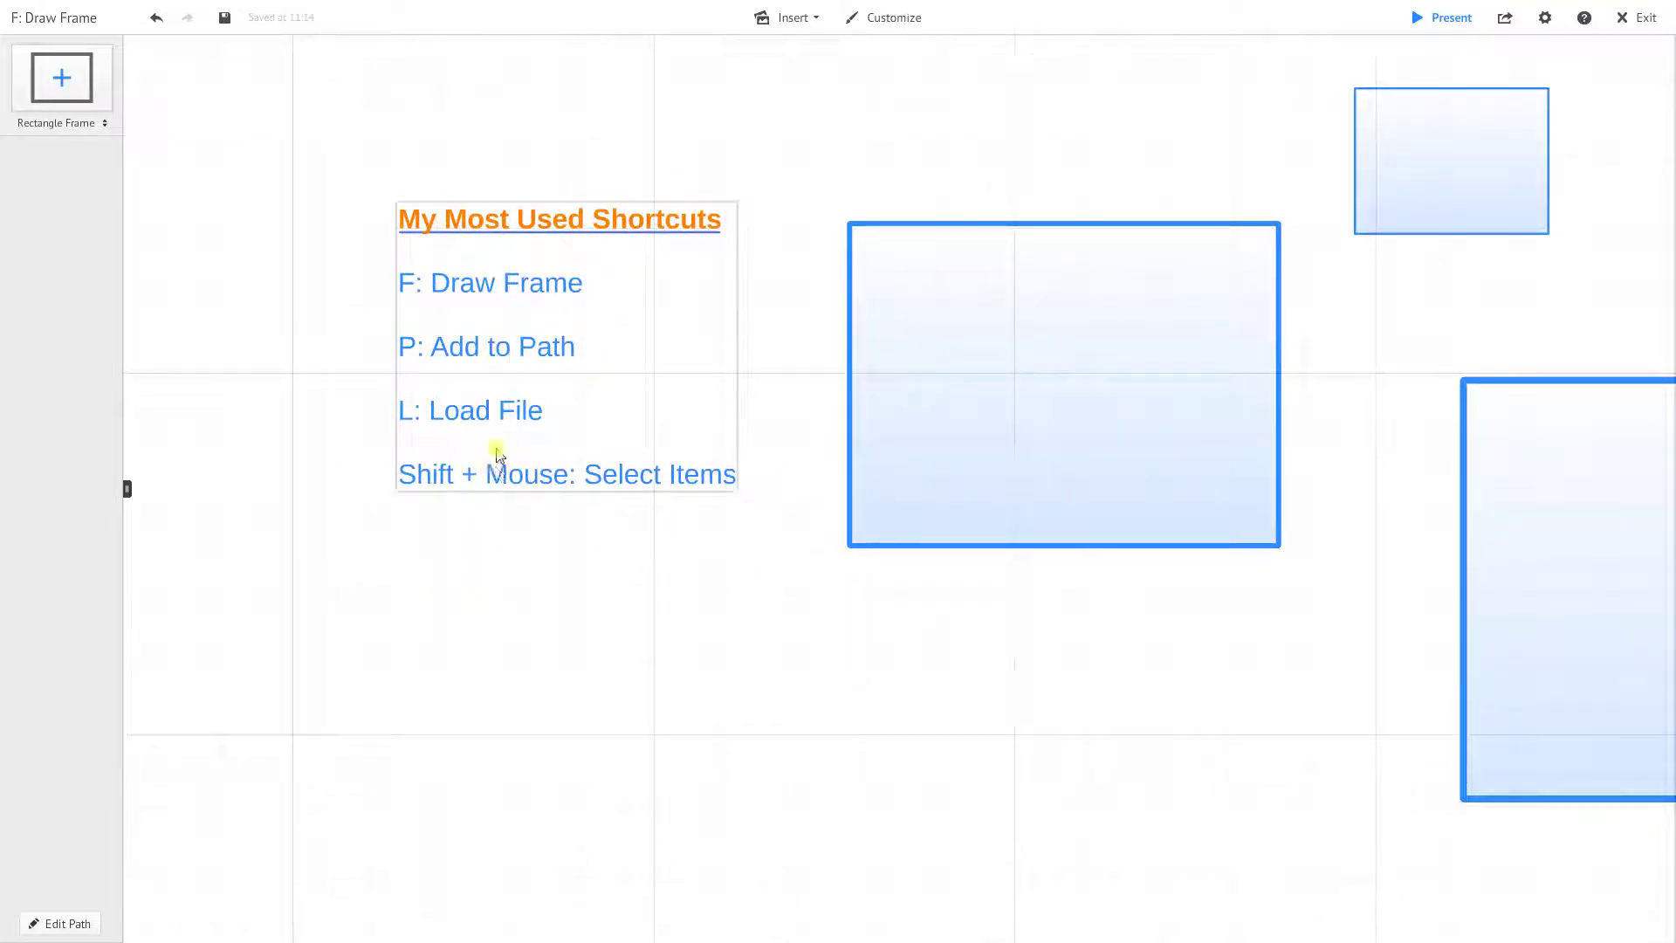
{"action": "left_click_drag", "start_coordinate": [543, 587], "coordinate": [498, 679]}
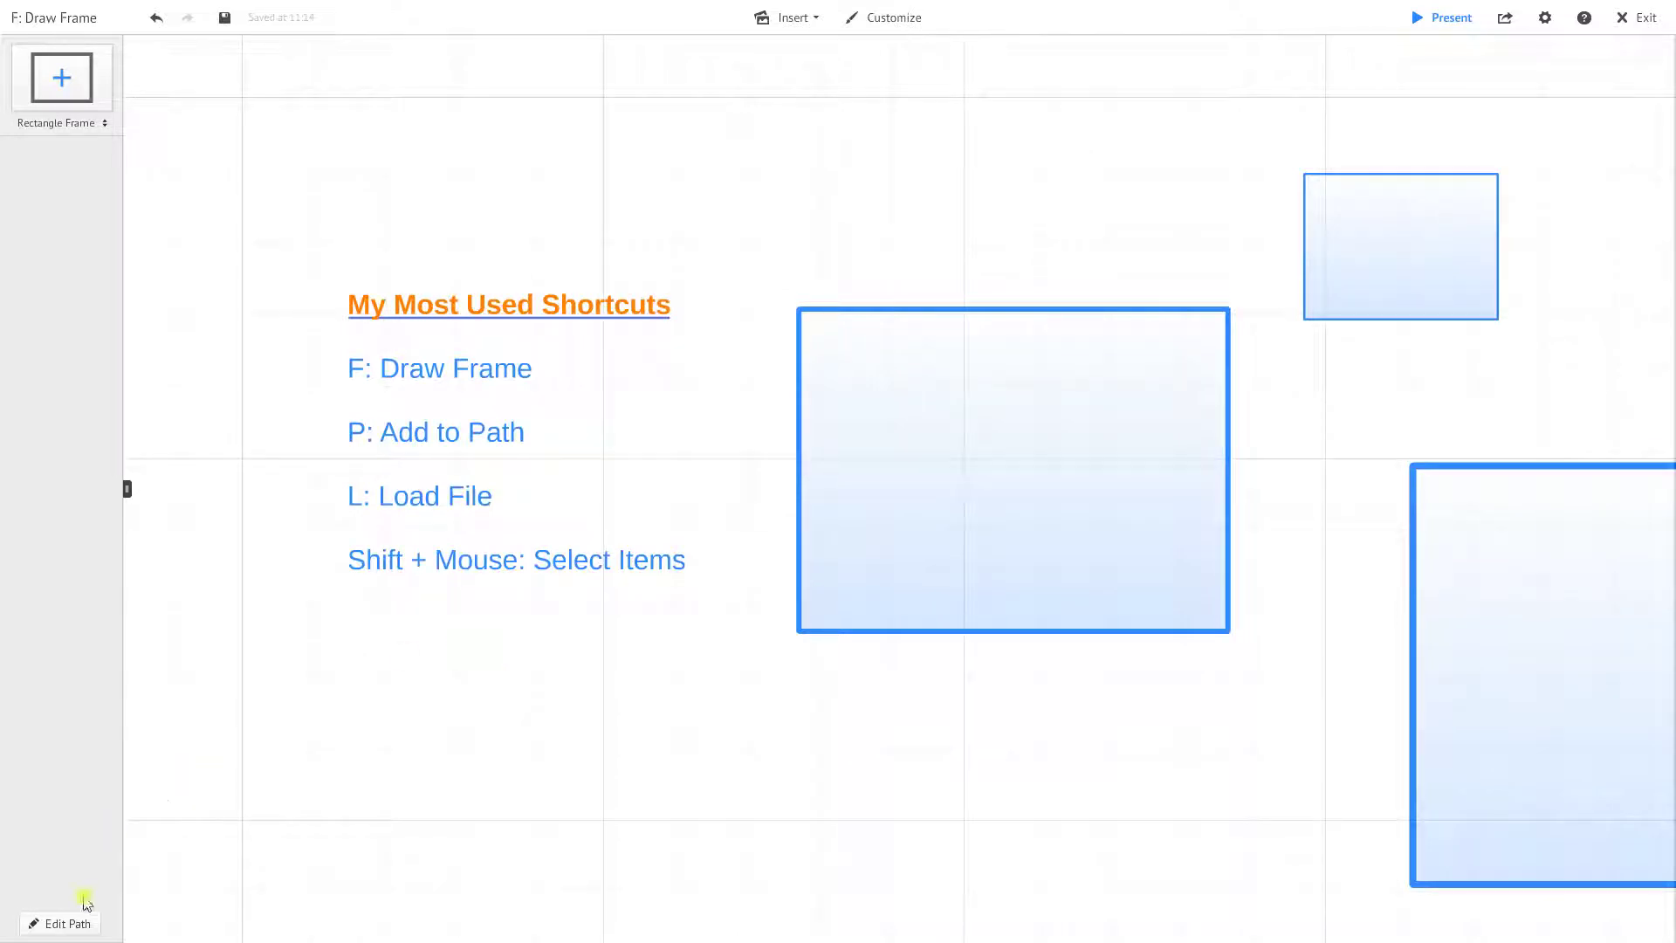
{"action": "left_click", "coordinate": [57, 926]}
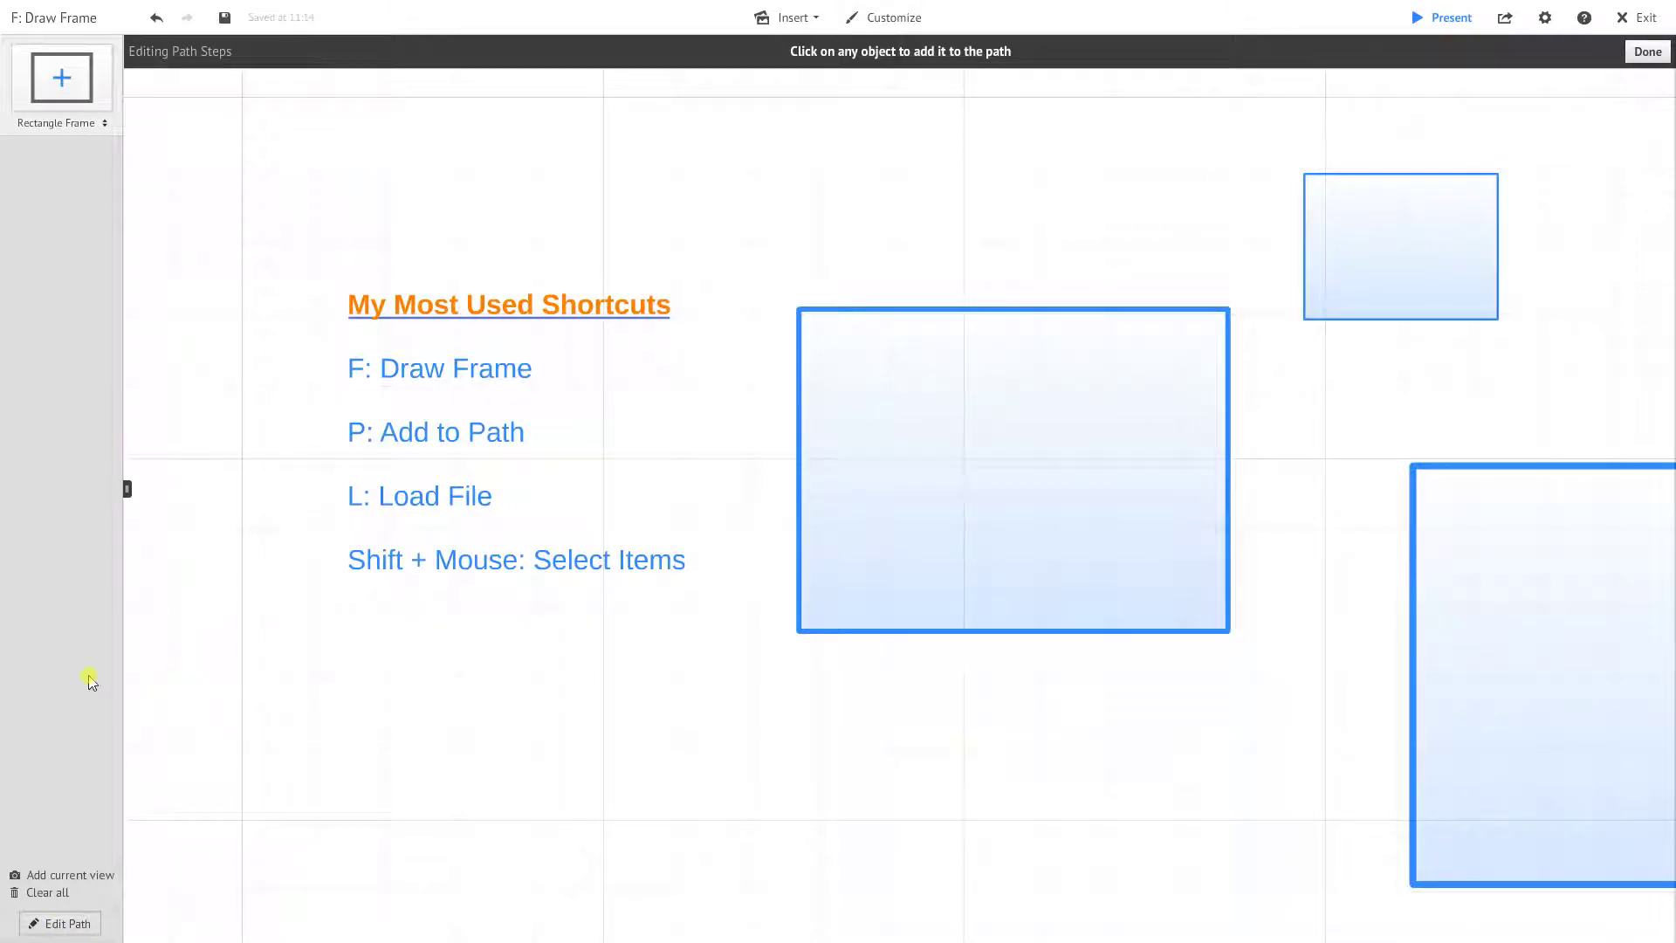
{"action": "left_click", "coordinate": [48, 925]}
{"action": "left_click_drag", "start_coordinate": [703, 714], "coordinate": [539, 687]}
{"action": "scroll", "coordinate": [540, 687], "scroll_direction": "down", "scroll_amount": 3}
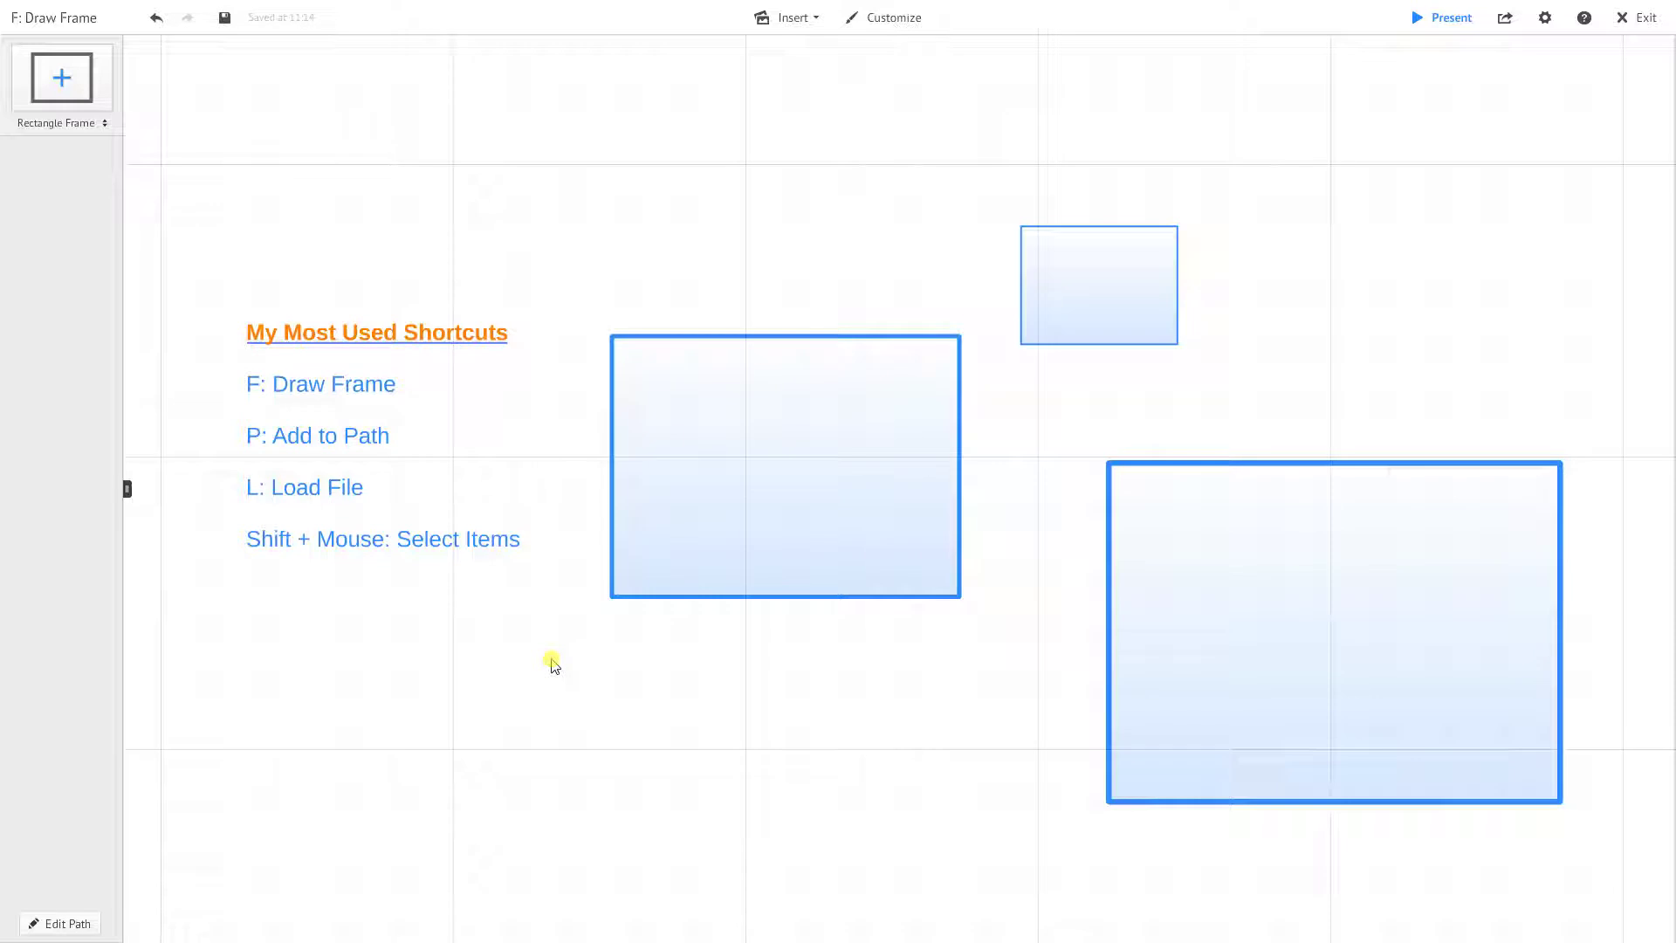
- Set the path order: small top frame, middle frame, large right frame, then the shortcut list
{"action": "key", "text": "p"}
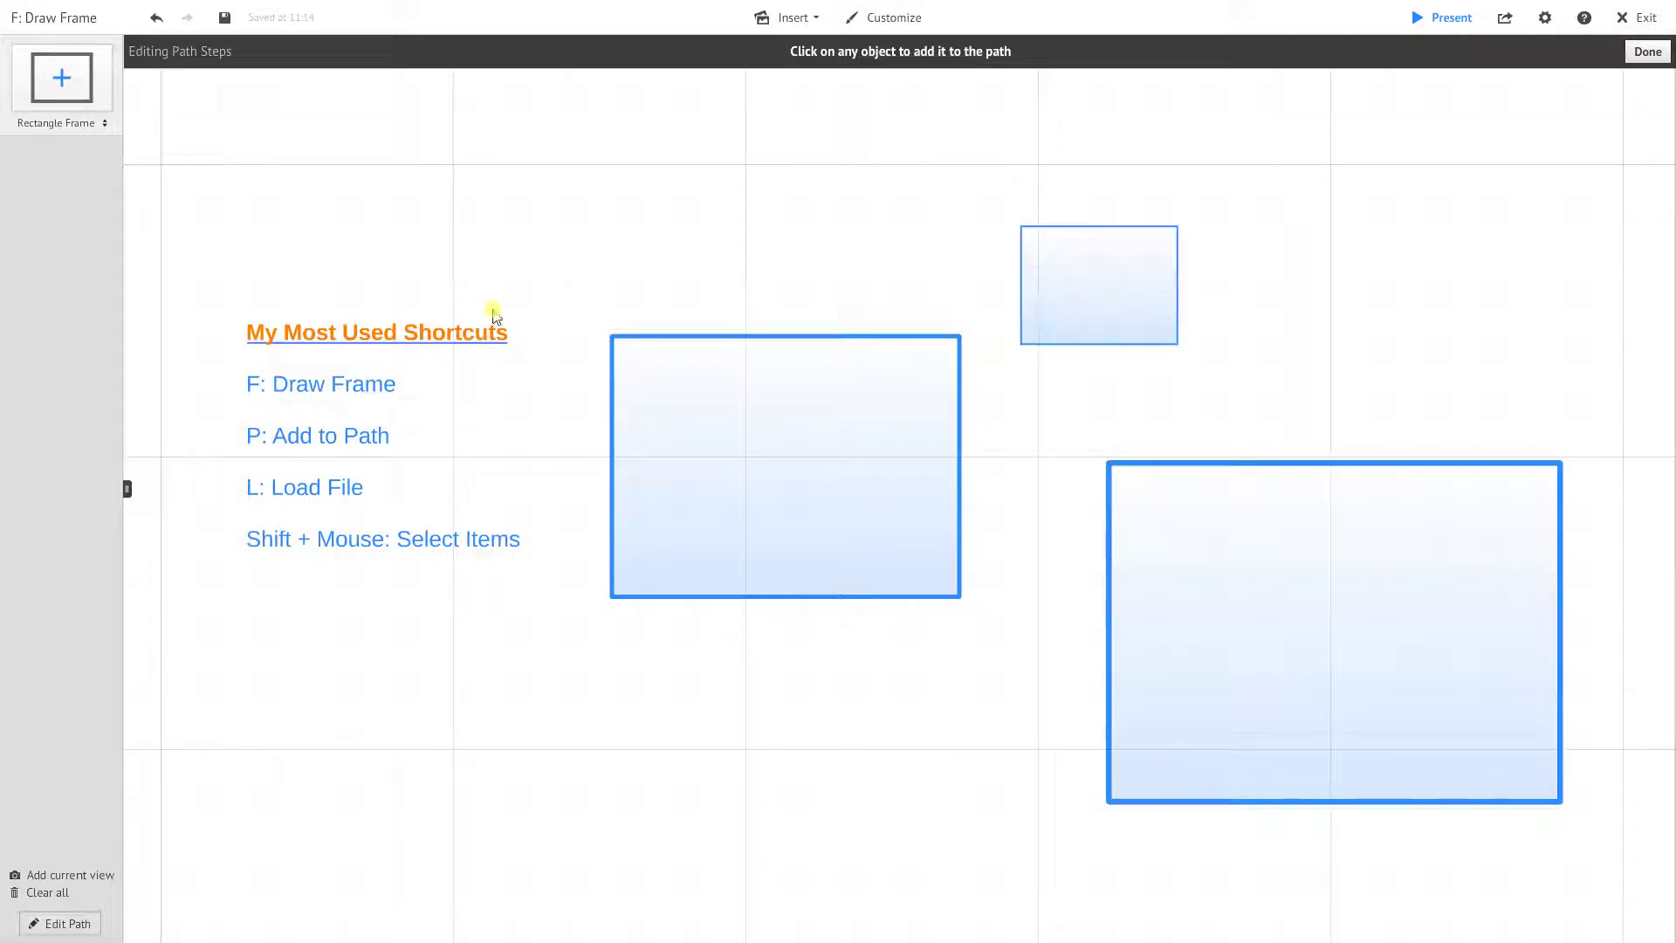
{"action": "left_click", "coordinate": [1112, 294]}
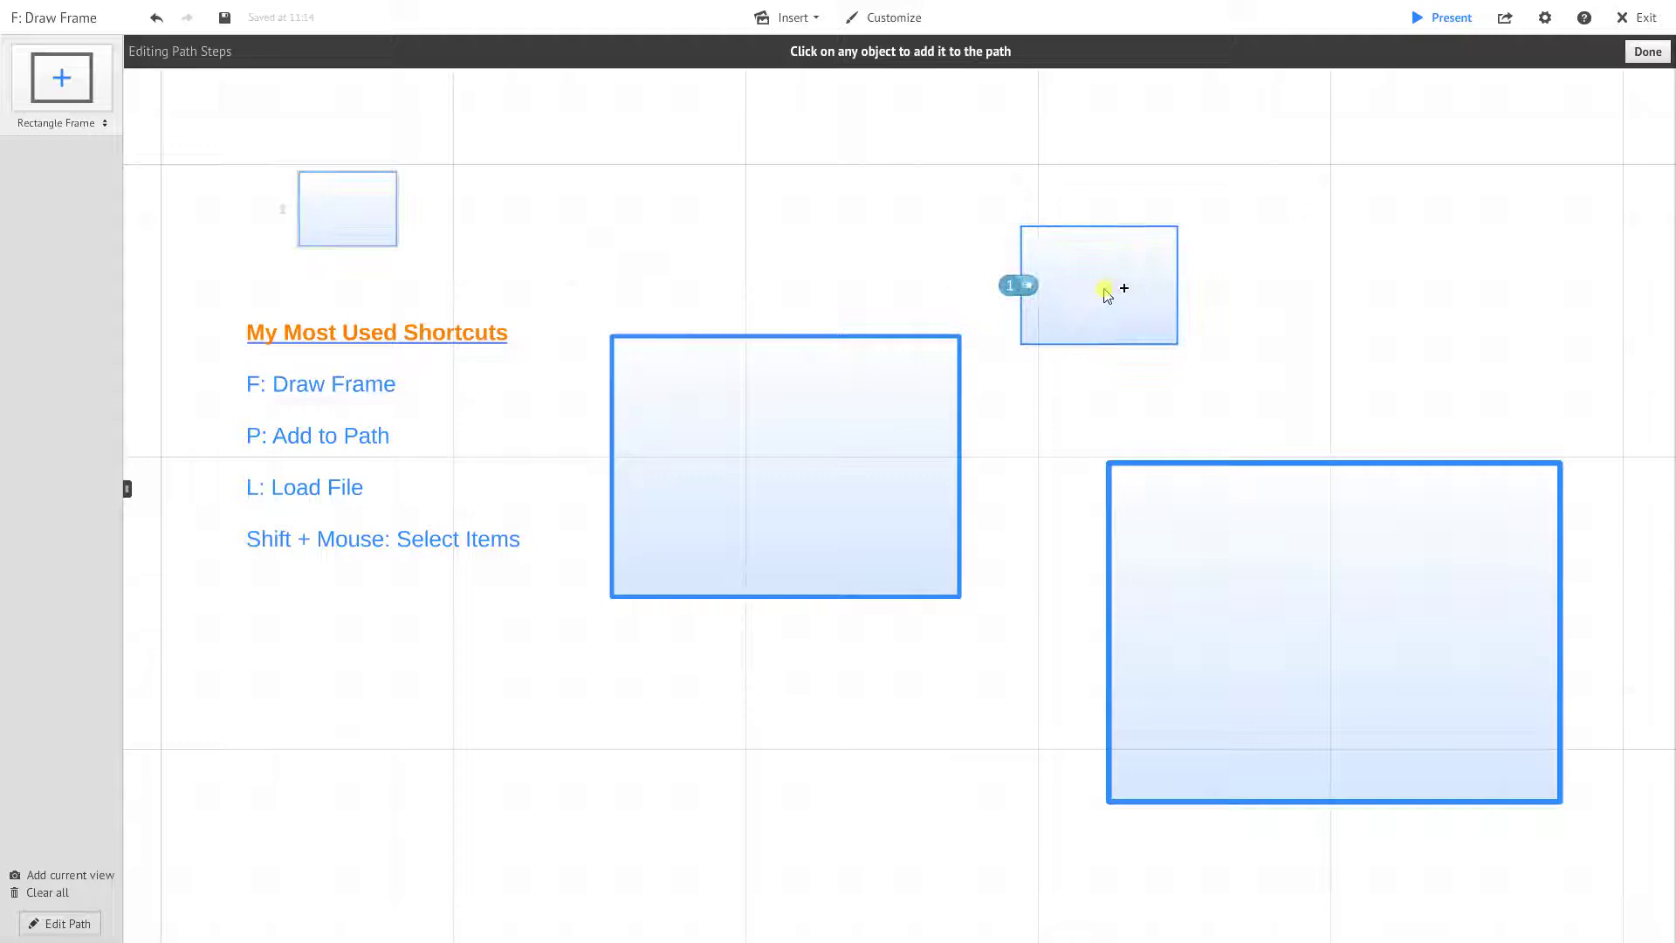
{"action": "left_click", "coordinate": [899, 375]}
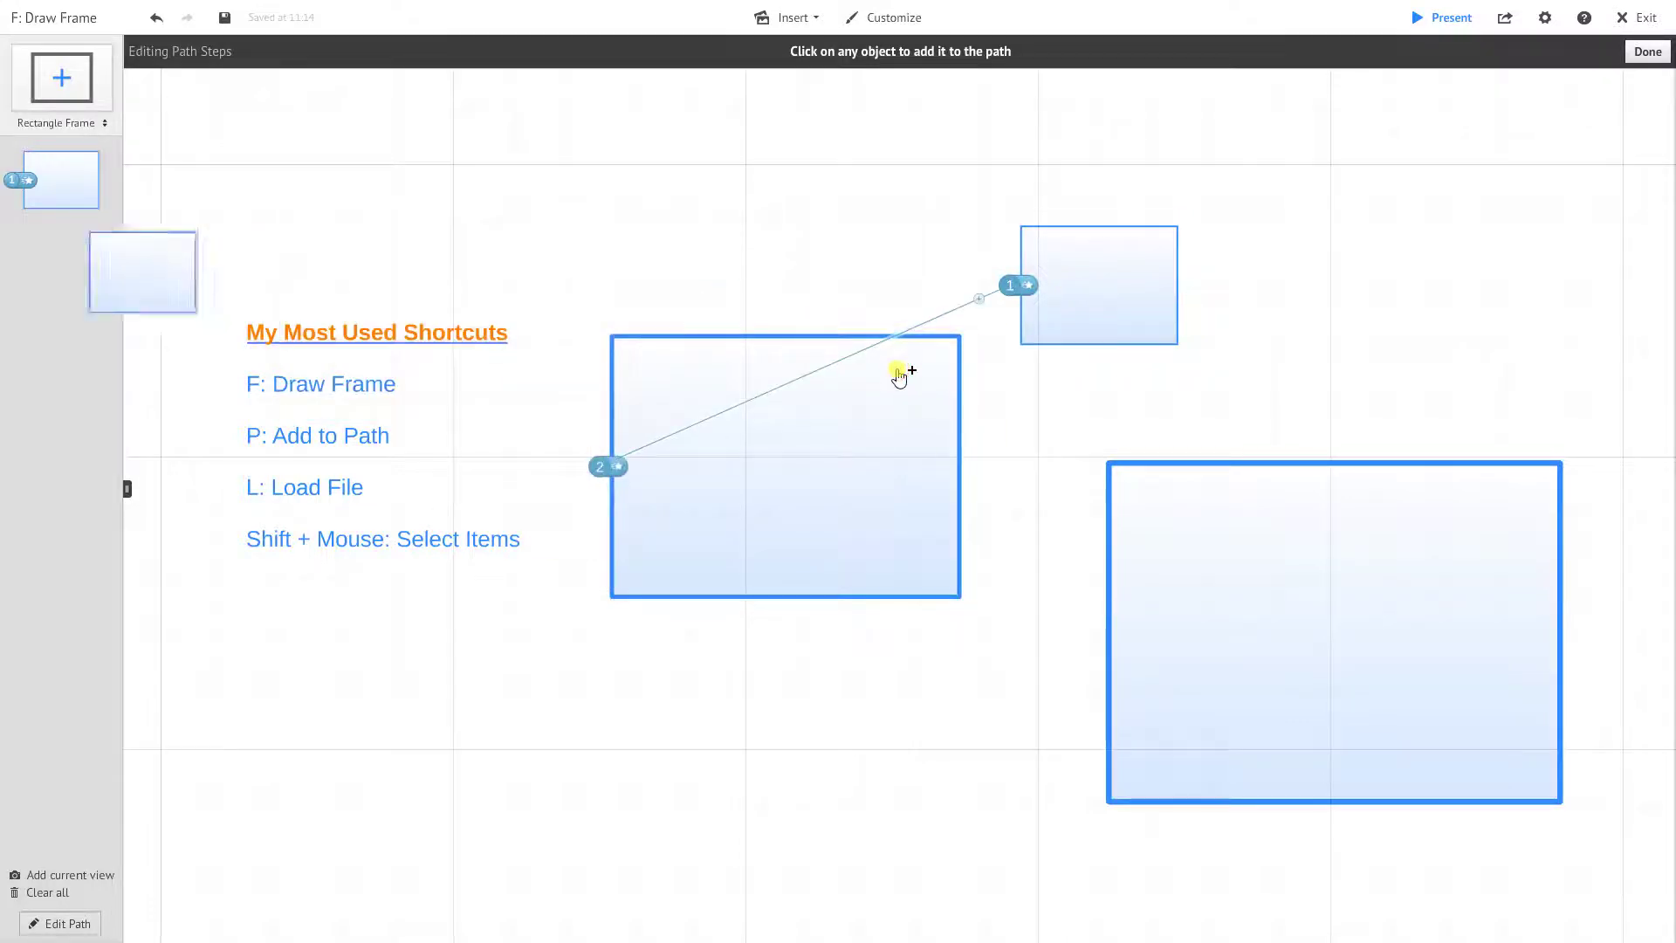
{"action": "left_click", "coordinate": [1200, 550]}
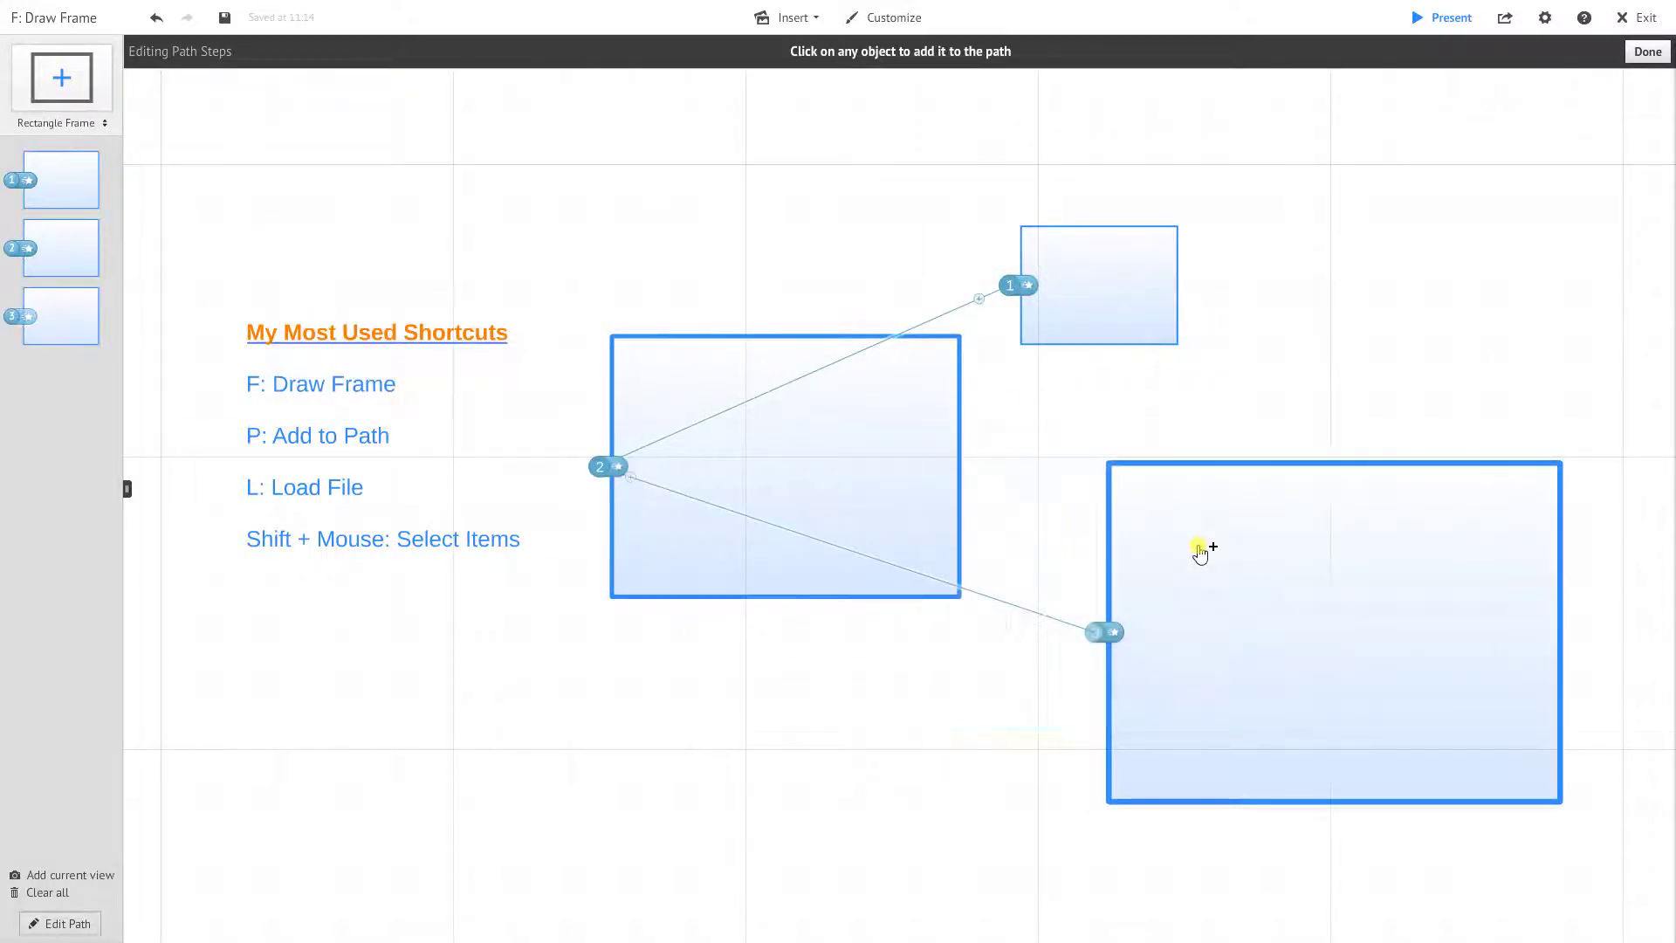
{"action": "left_click", "coordinate": [375, 351]}
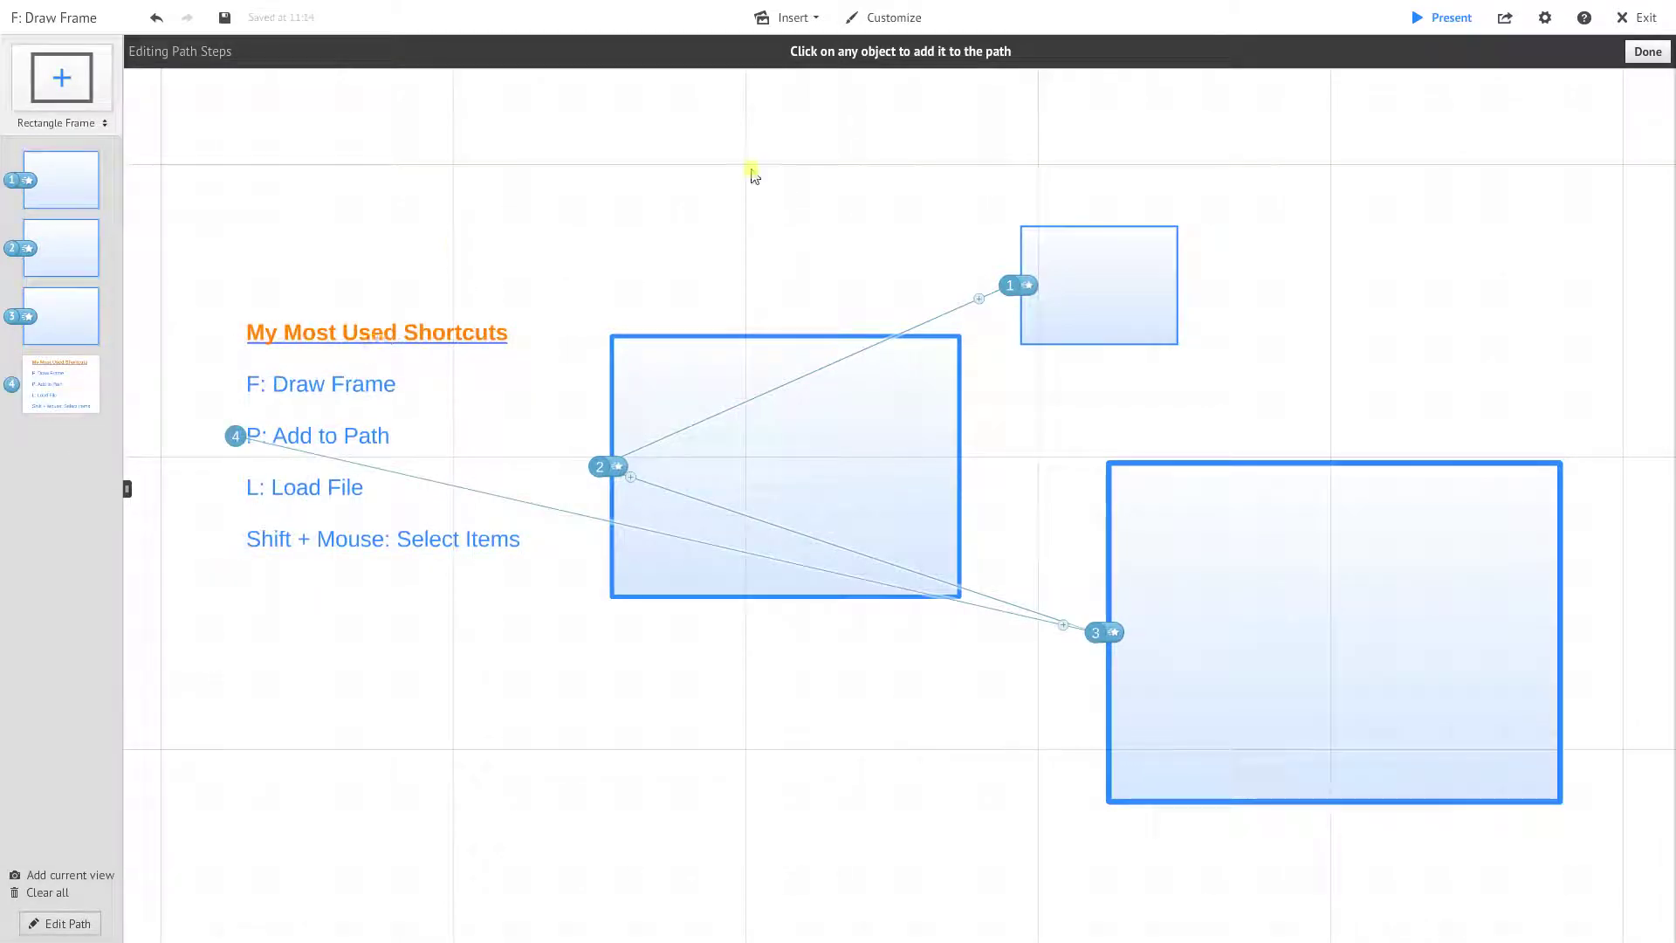
{"action": "left_click", "coordinate": [1646, 52]}
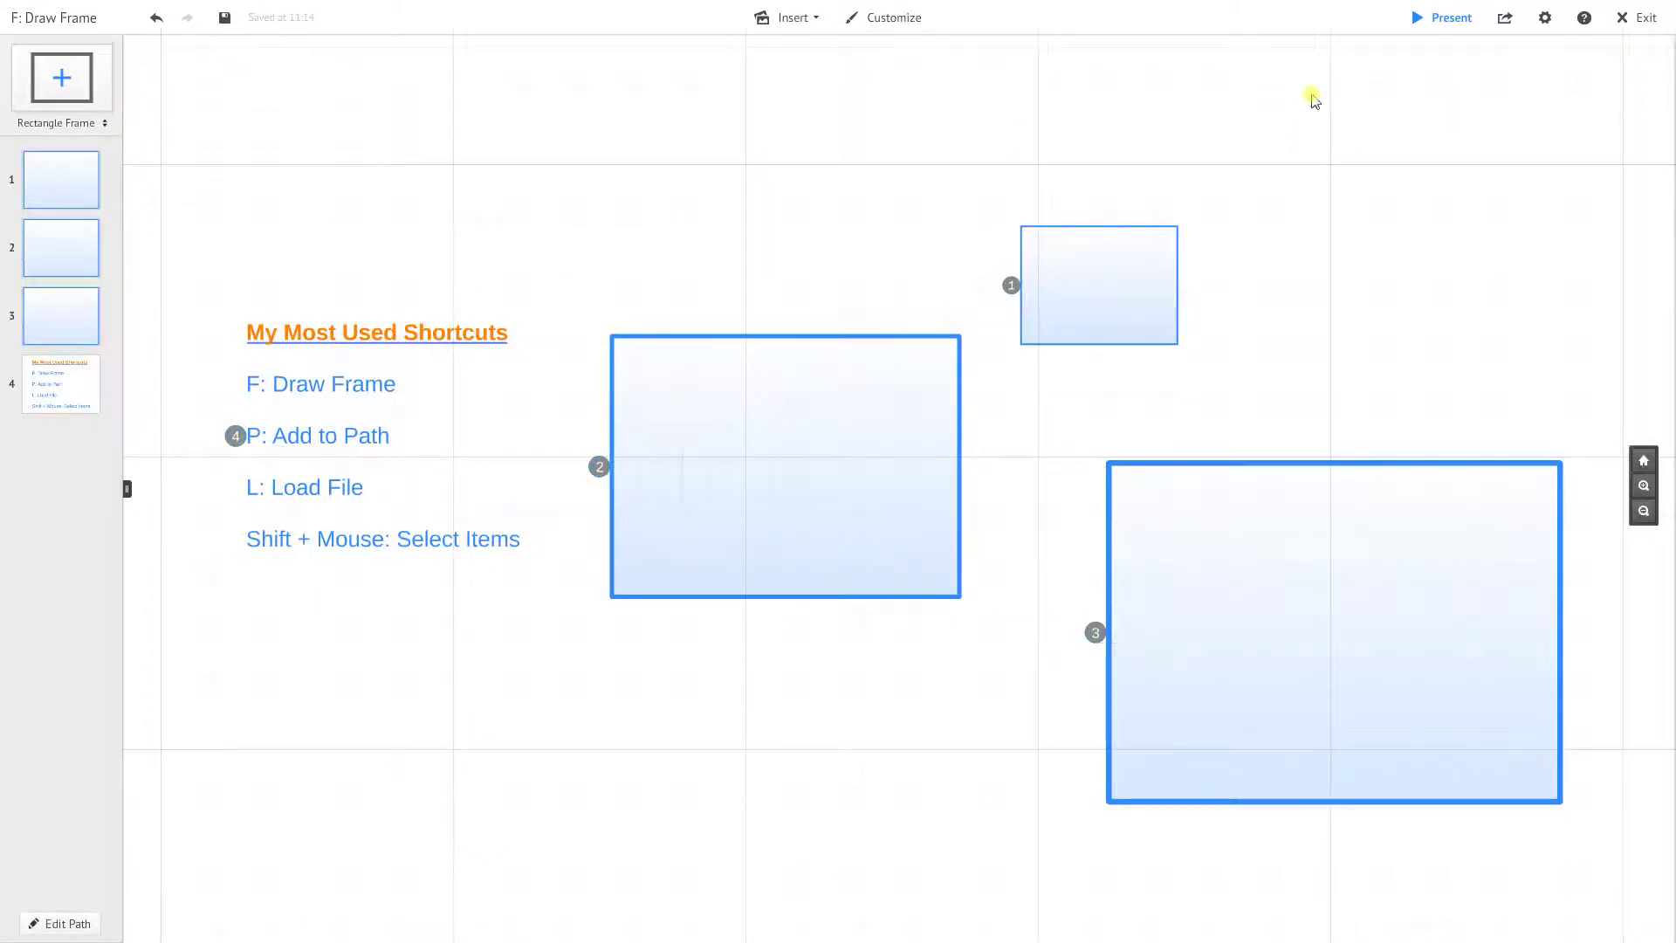
{"action": "left_click_drag", "start_coordinate": [778, 232], "coordinate": [797, 223]}
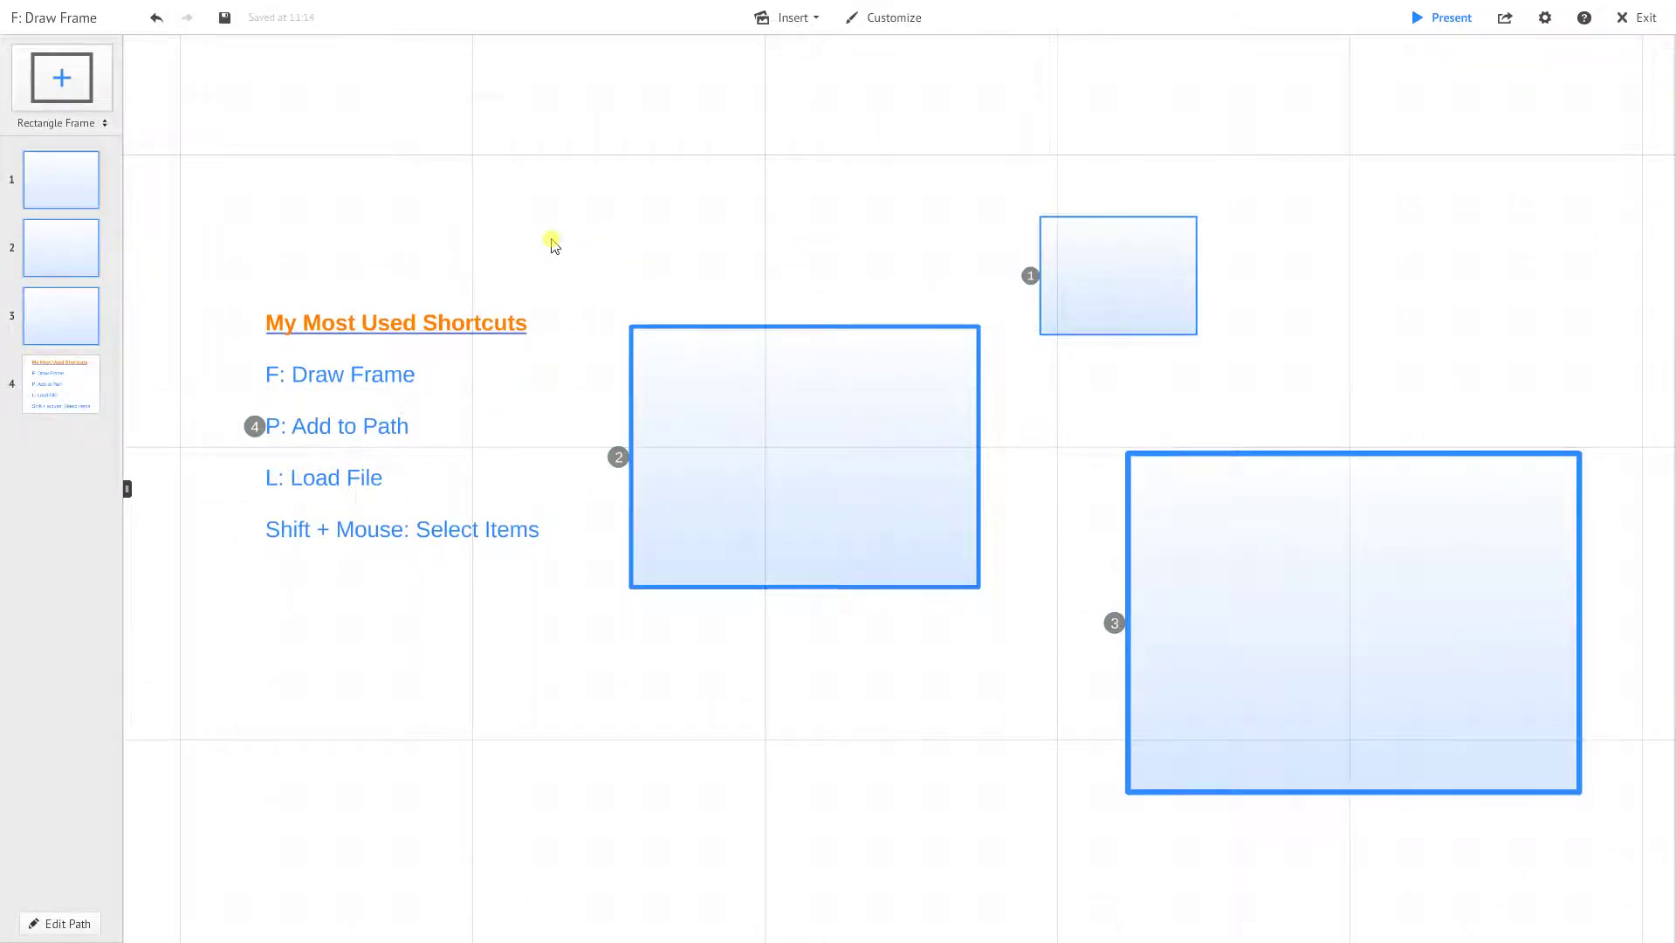
{"action": "left_click_drag", "start_coordinate": [521, 239], "coordinate": [539, 225]}
{"action": "scroll", "coordinate": [534, 236], "scroll_direction": "up", "scroll_amount": 2}
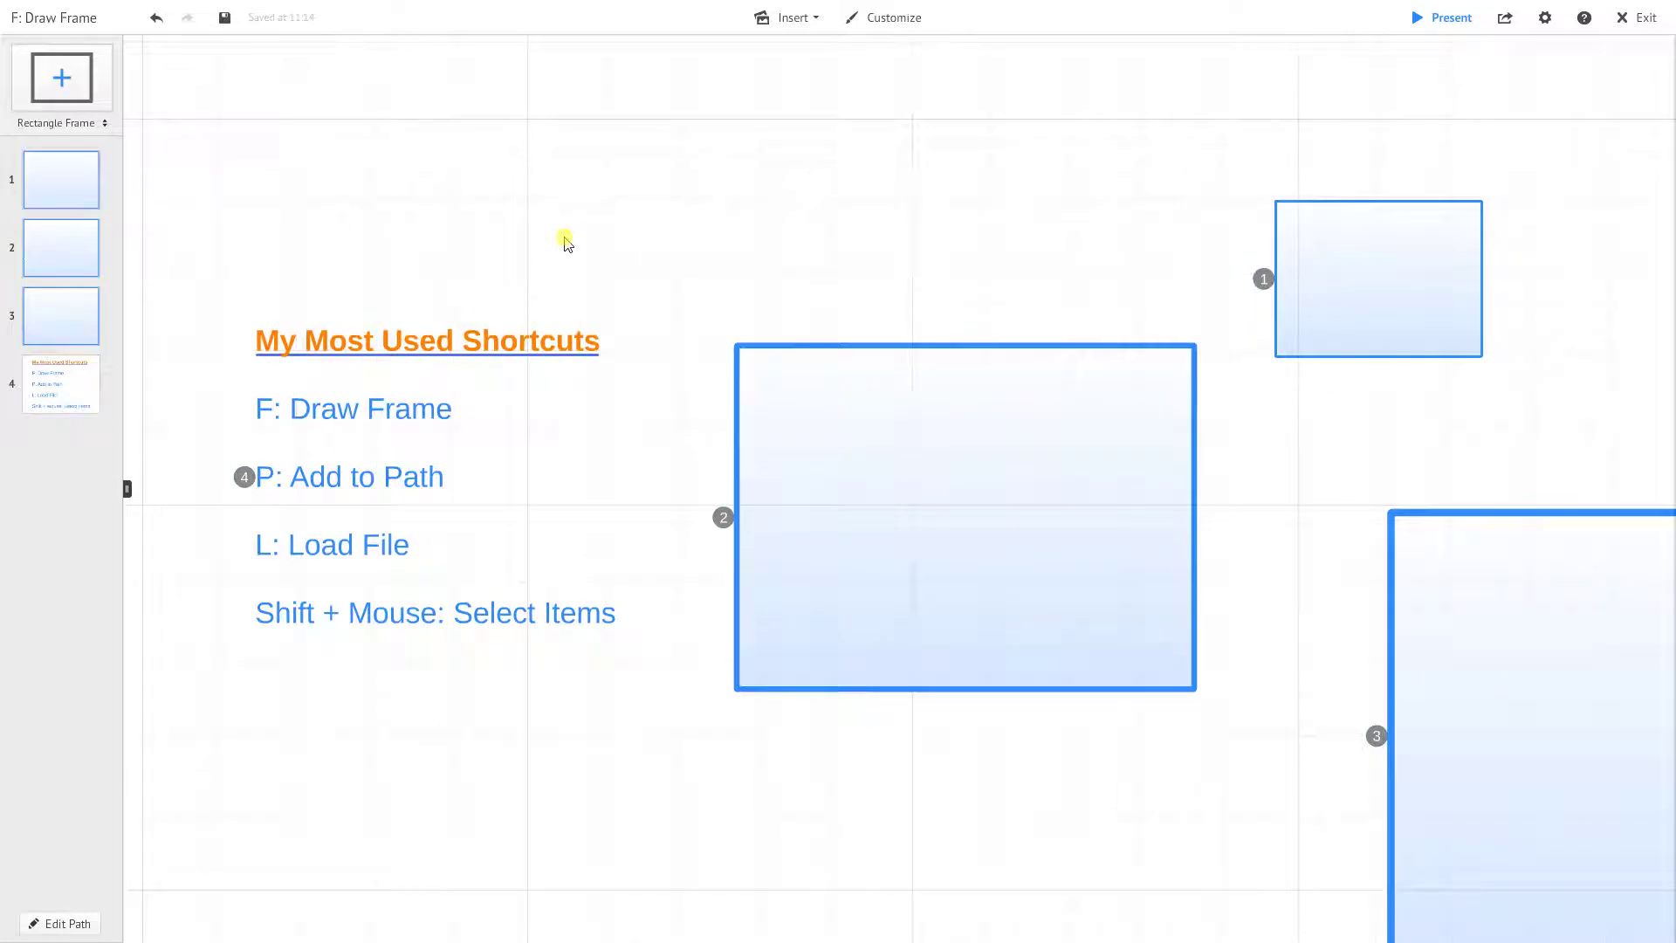
- Delete the stray 'pl' text box above the shortcut list
{"action": "left_click", "coordinate": [553, 200]}
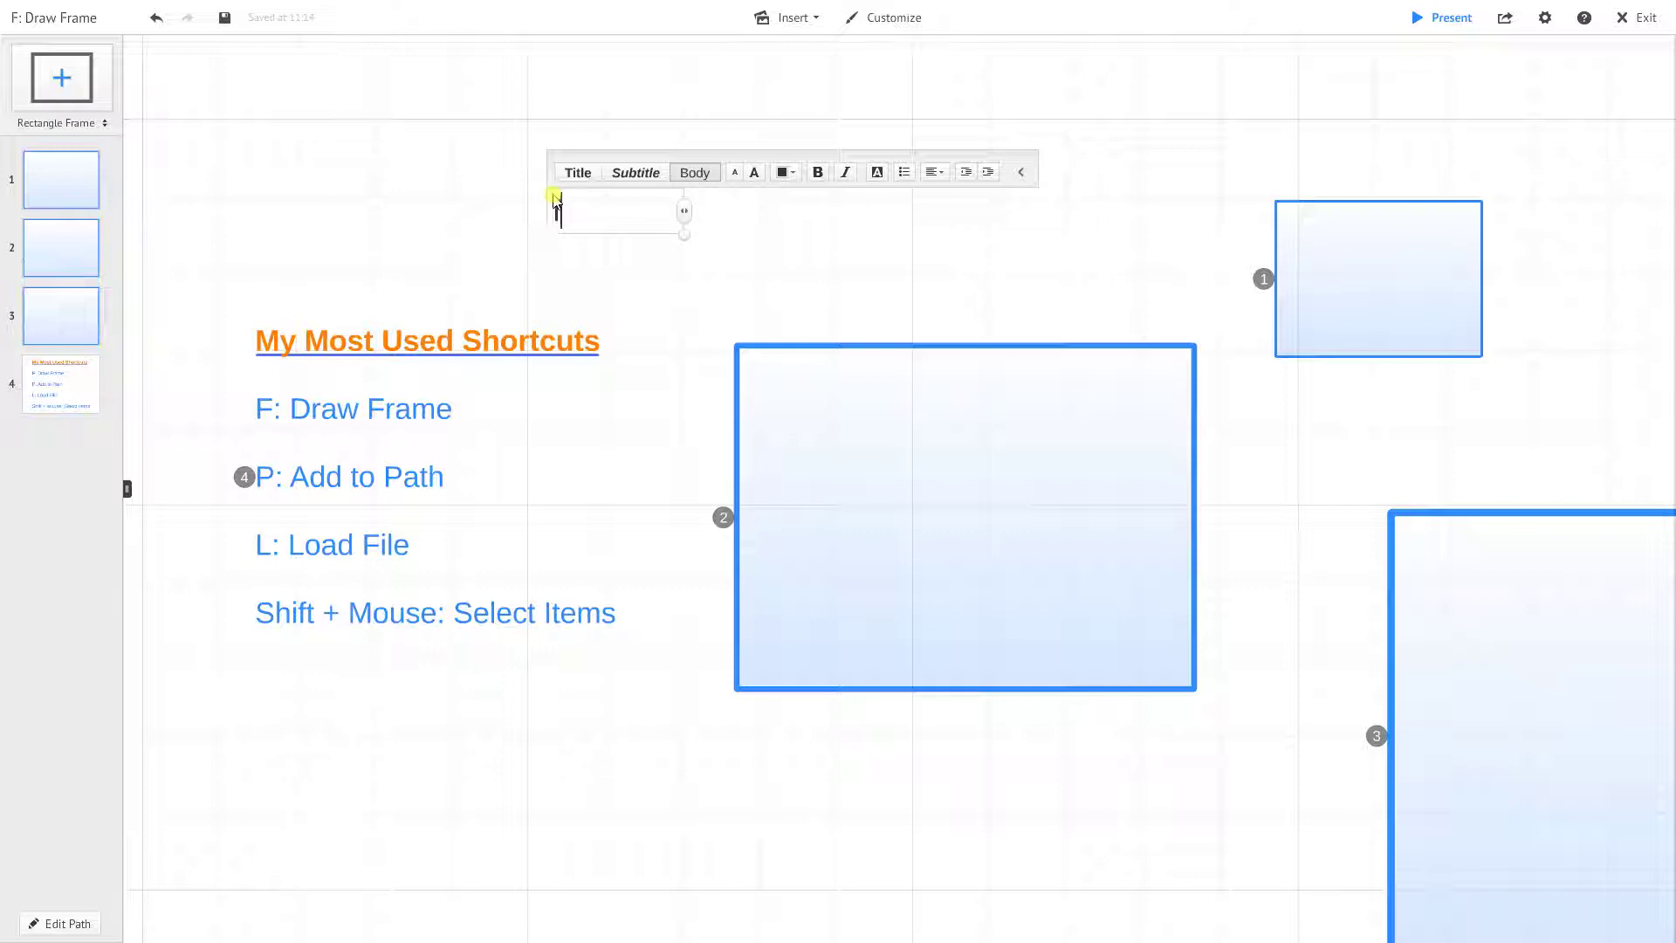
{"action": "type", "text": "pl"}
{"action": "key", "text": "ctrl+a"}
{"action": "left_click", "coordinate": [636, 260]}
{"action": "left_click", "coordinate": [572, 214]}
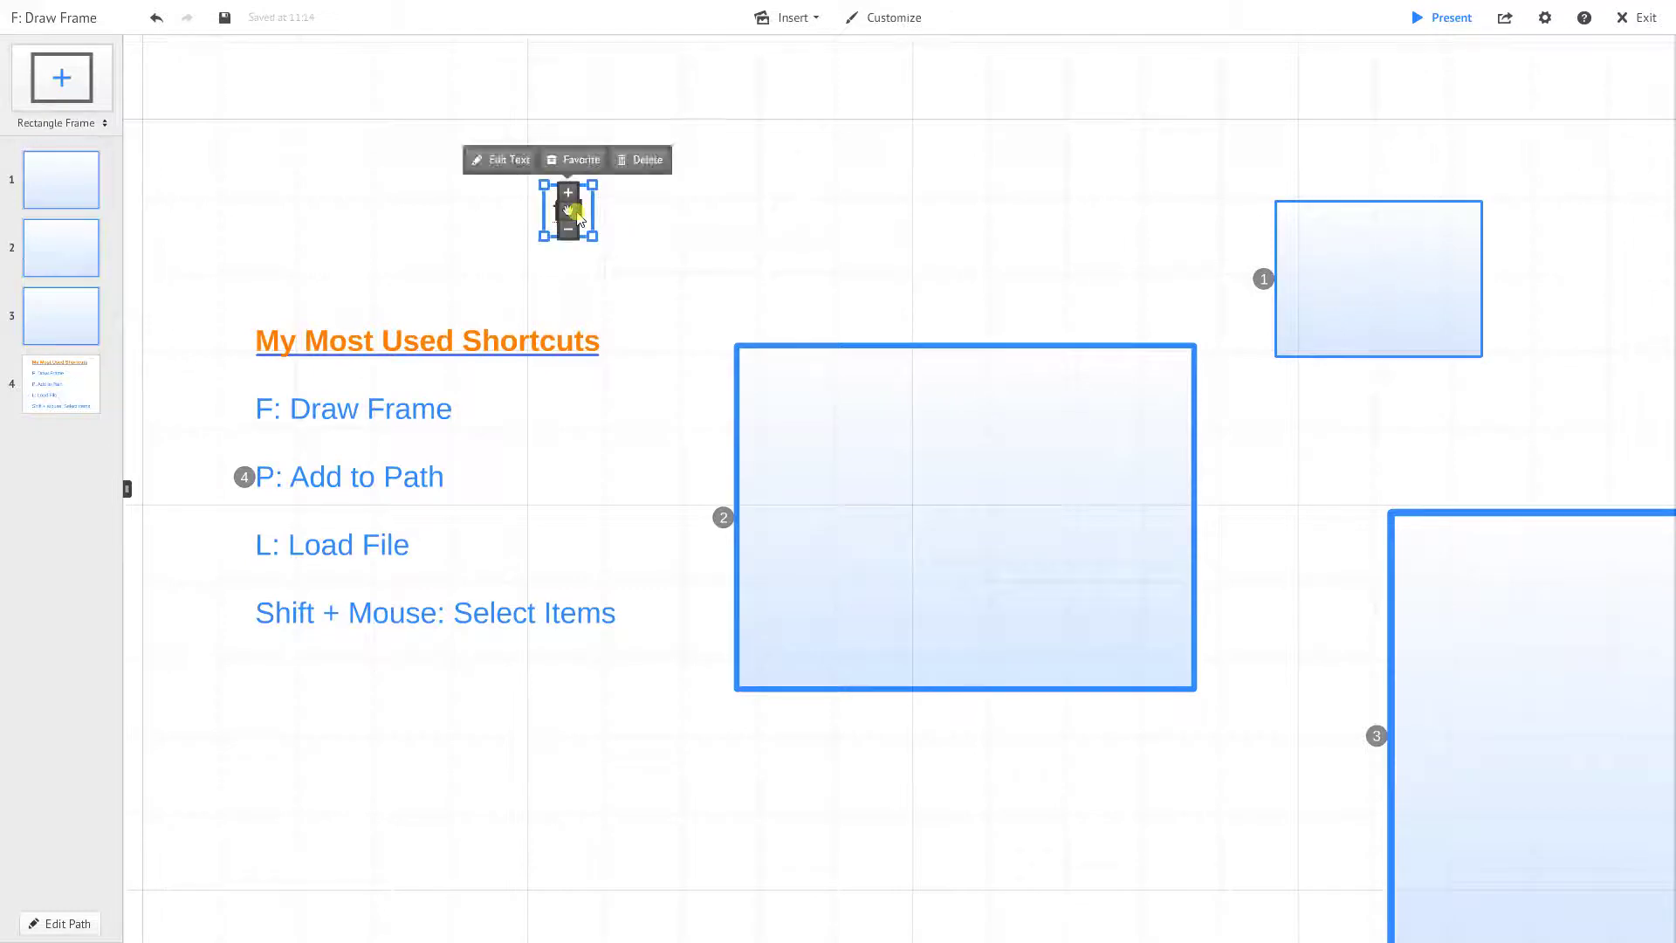
{"action": "key", "text": "Delete"}
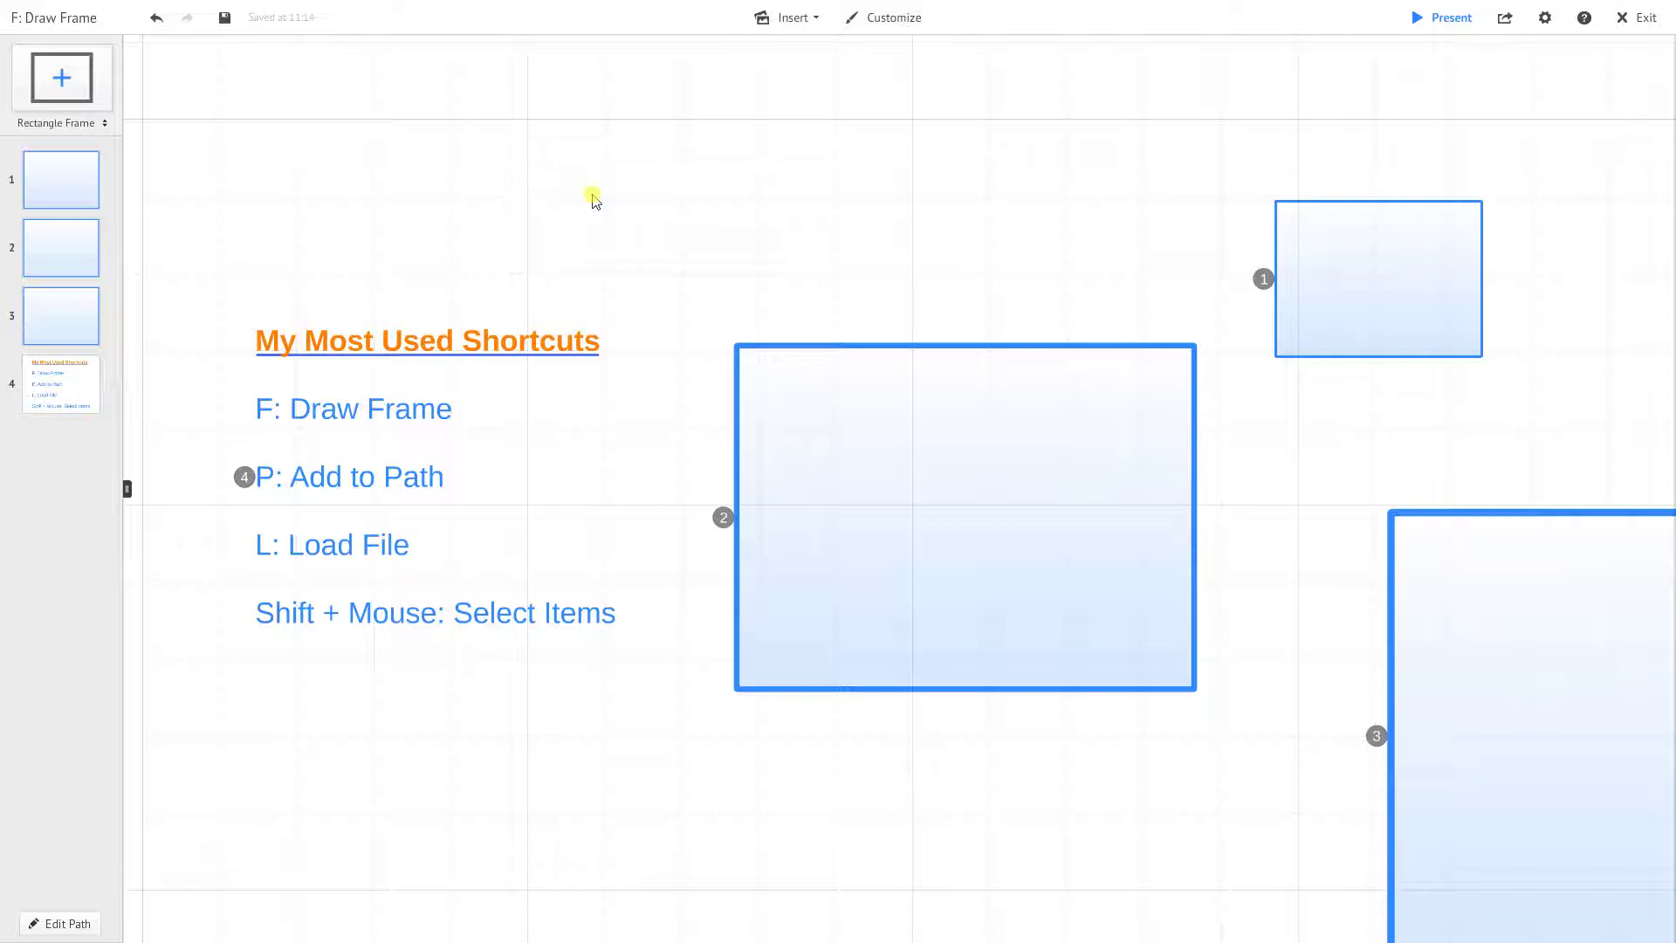
{"action": "key", "text": "l"}
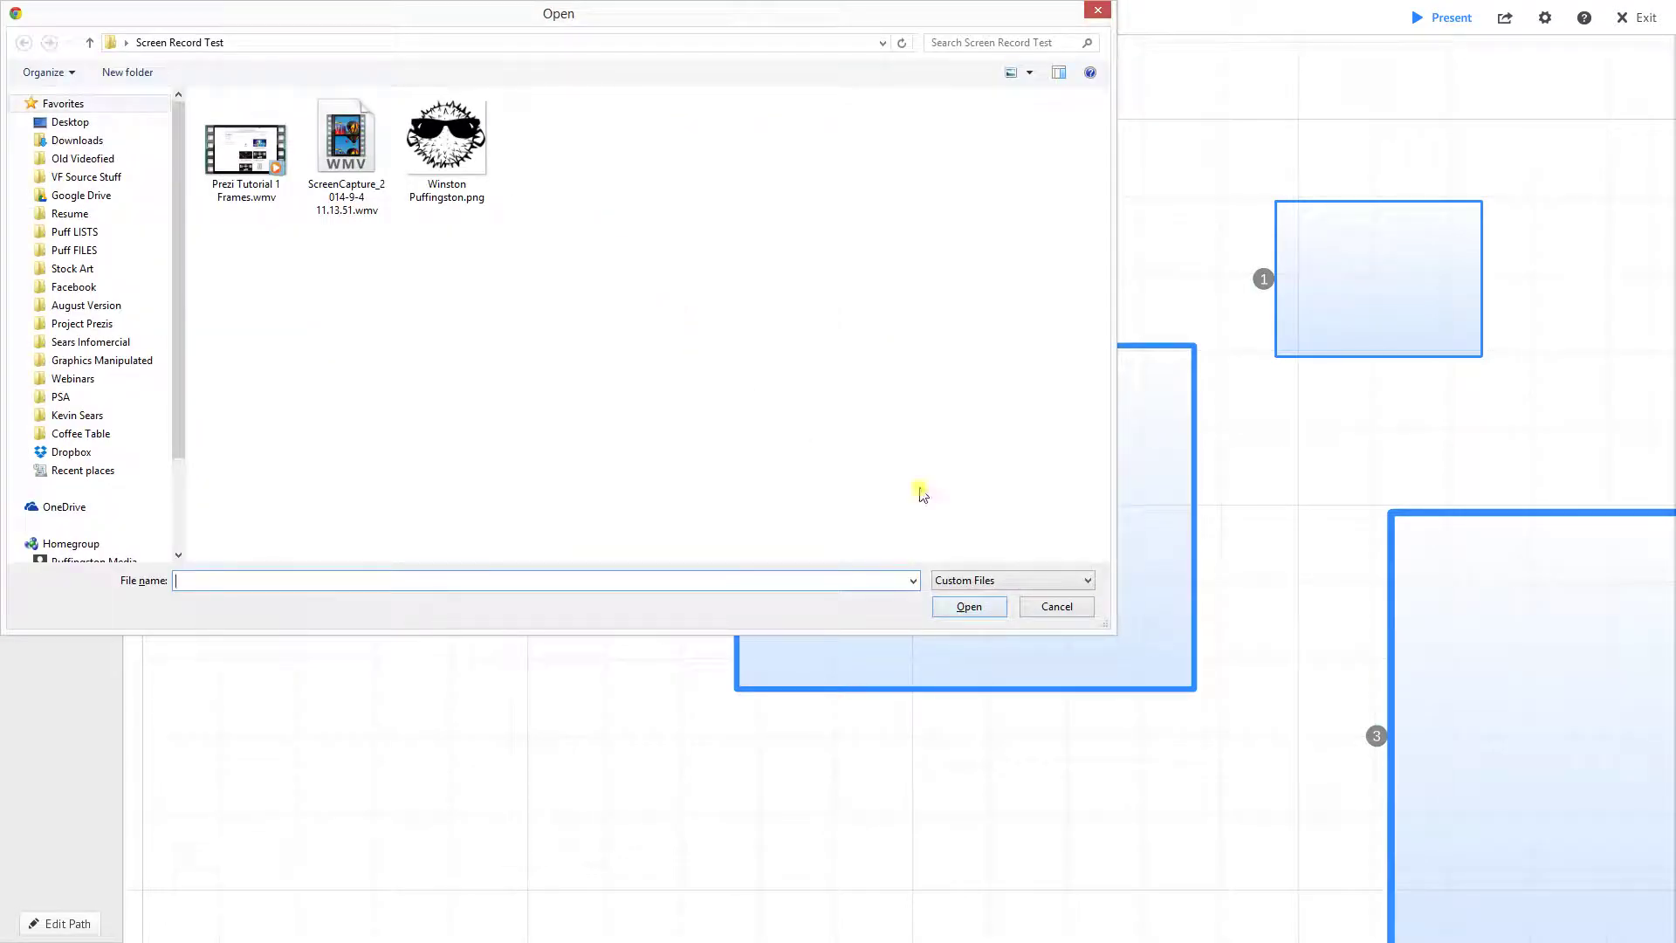
{"action": "left_click", "coordinate": [1078, 611]}
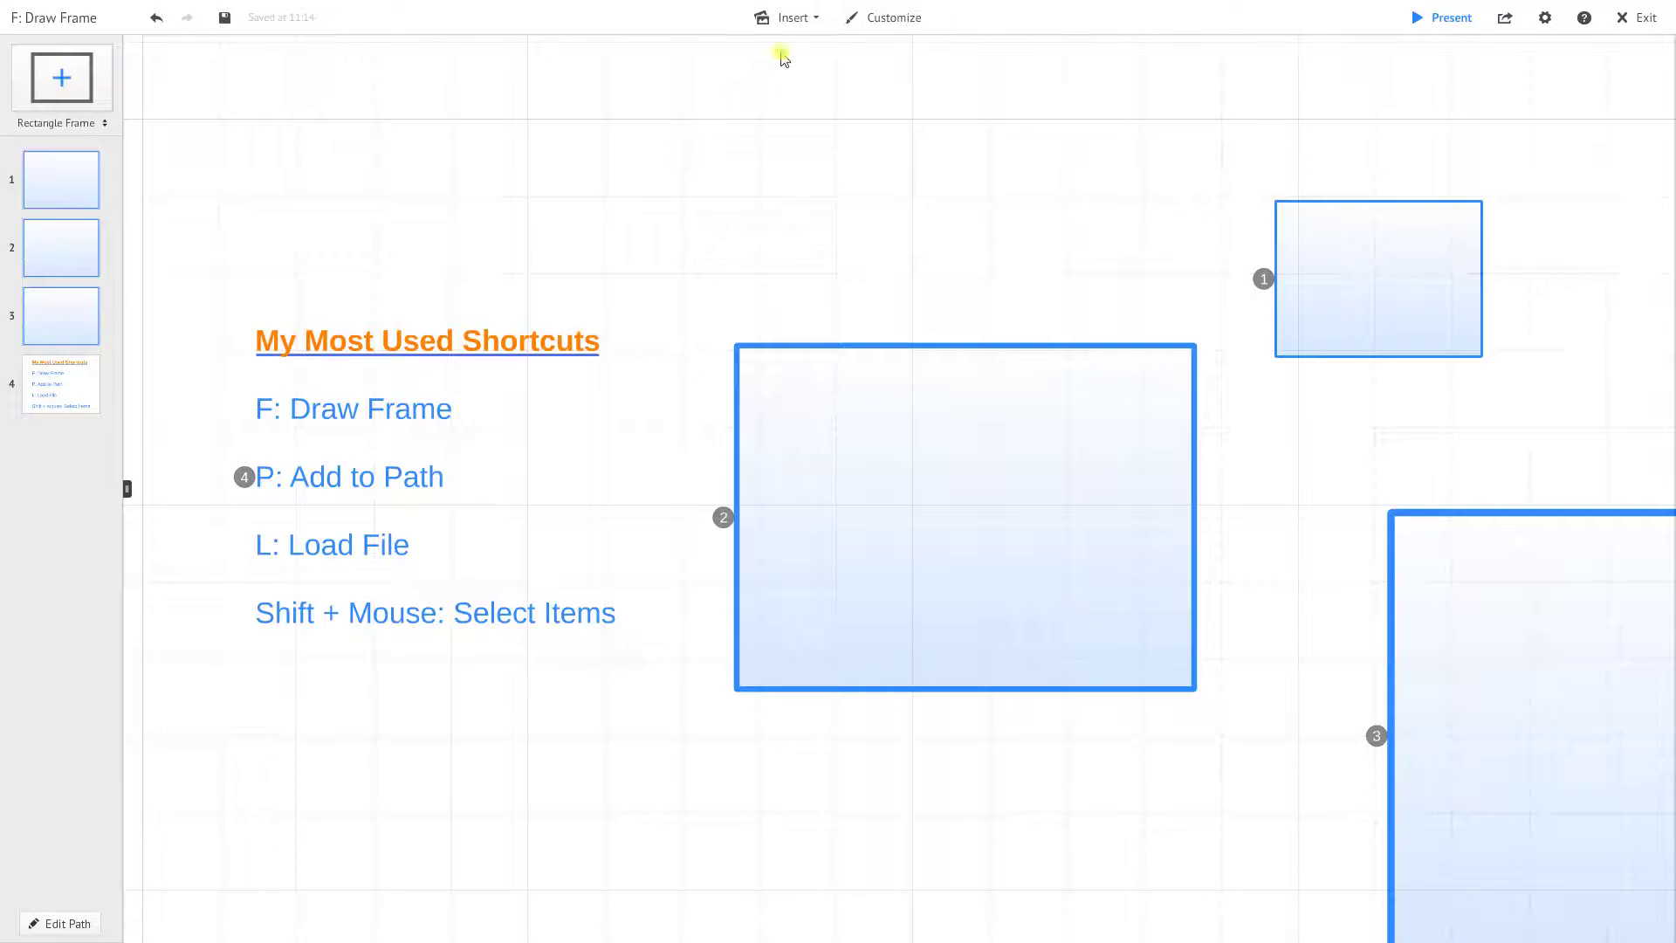
{"action": "left_click", "coordinate": [797, 28]}
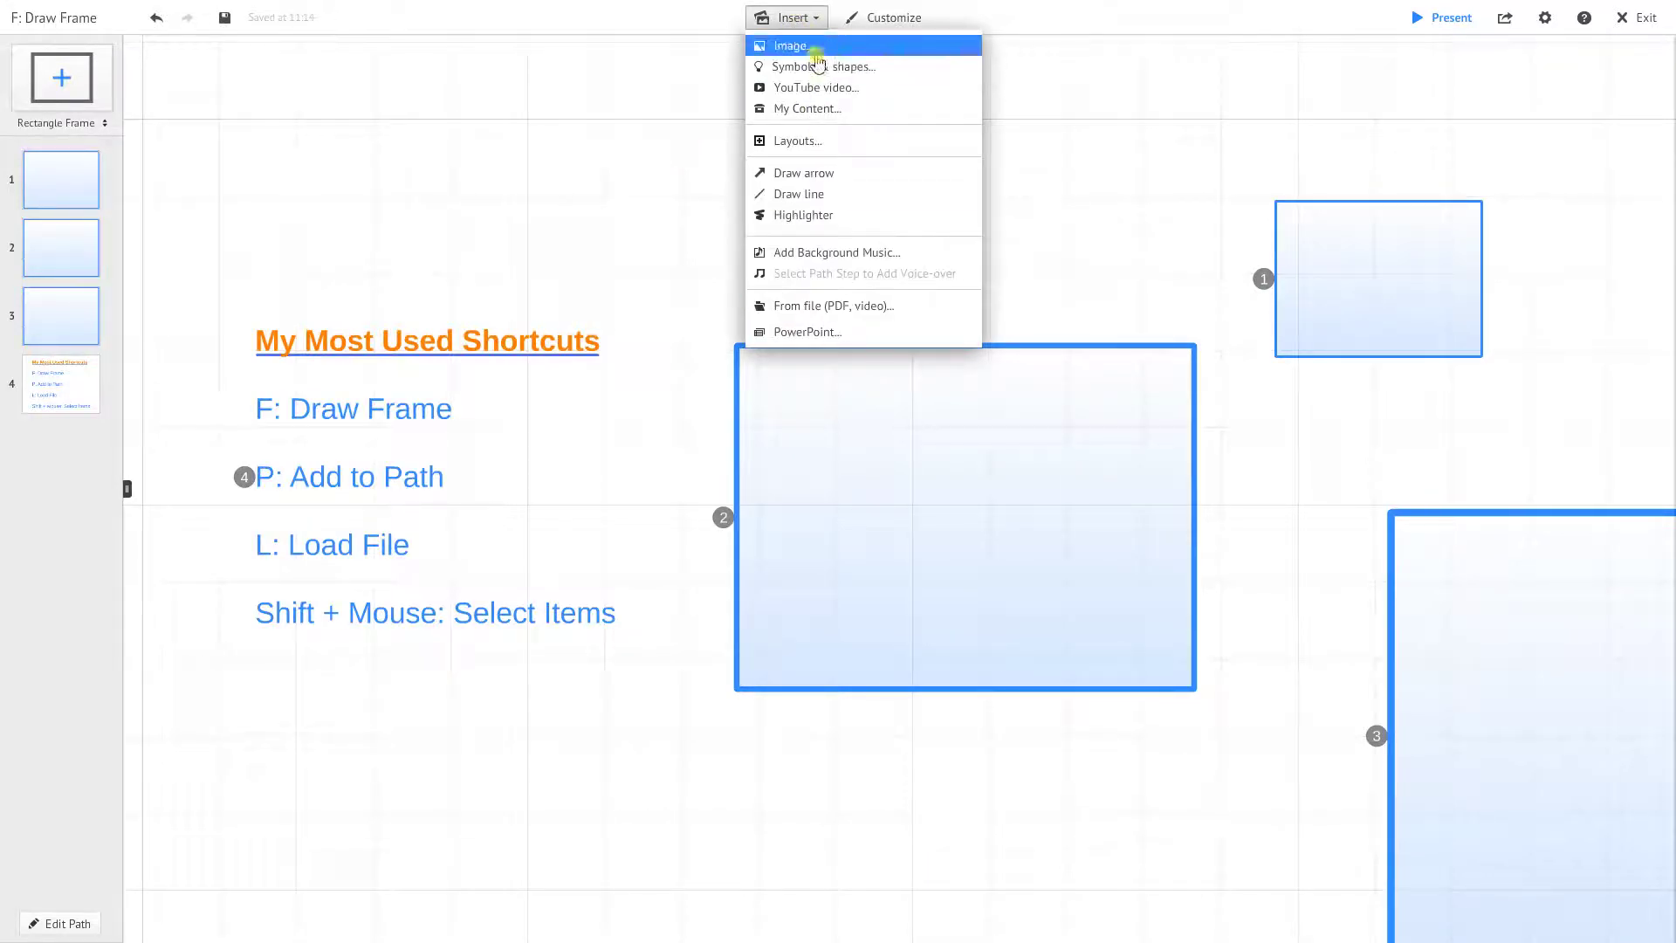
{"action": "left_click", "coordinate": [642, 203]}
{"action": "left_click_drag", "start_coordinate": [620, 227], "coordinate": [626, 252]}
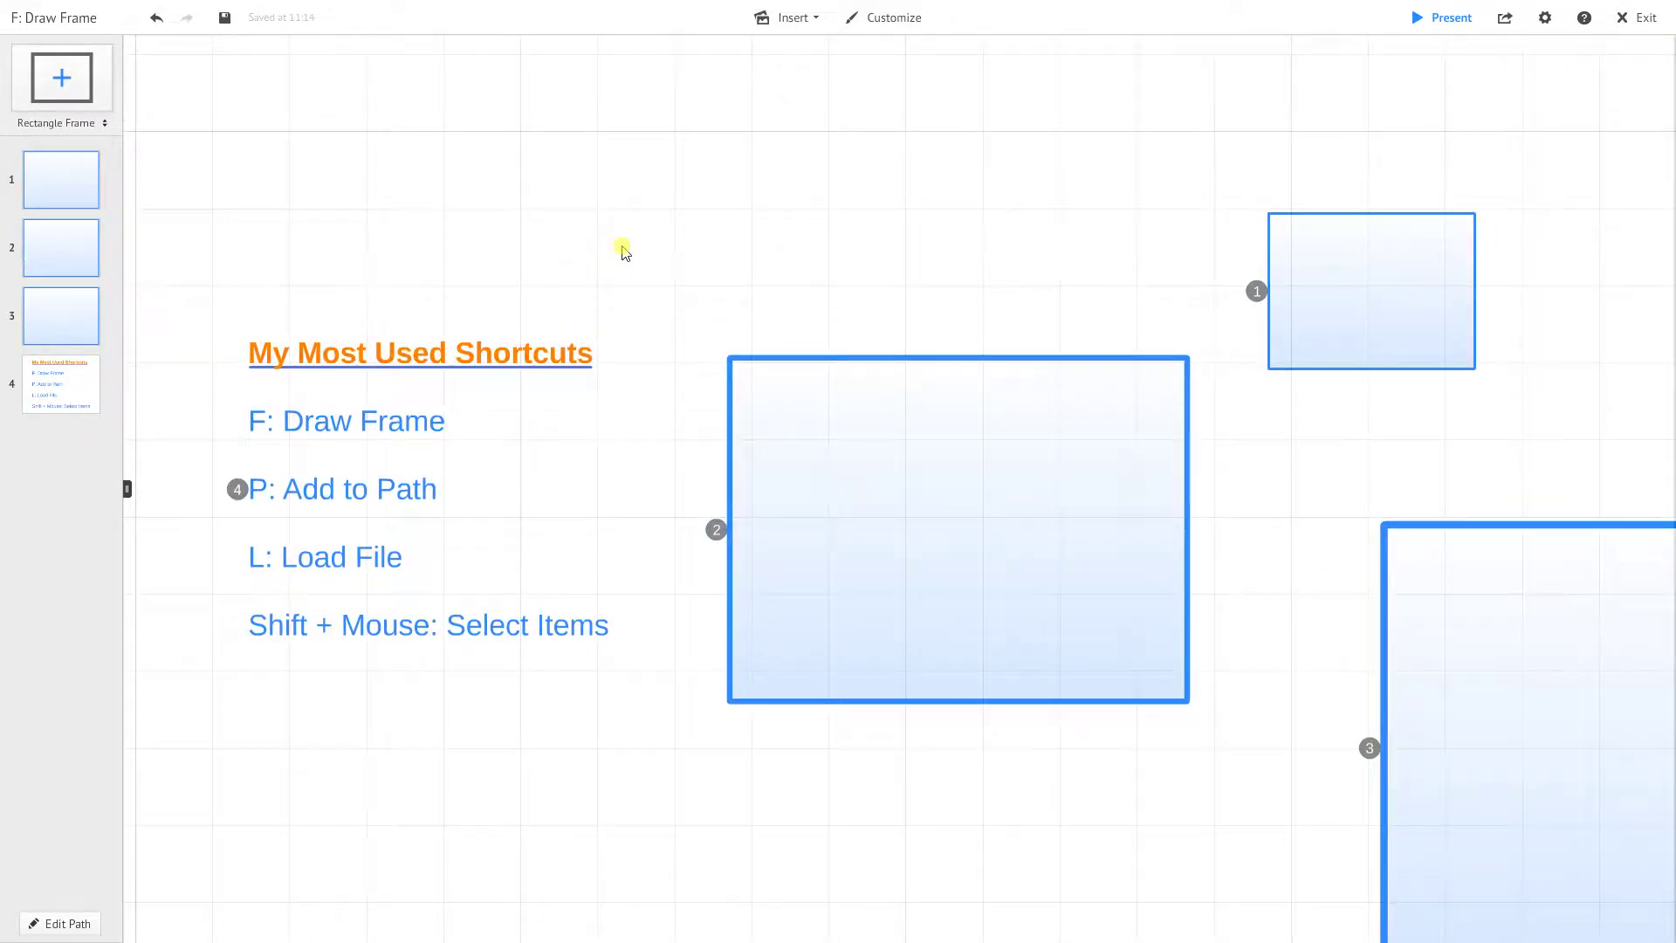
- Insert Winston Puffingston.png into the middle frame and nudge it slightly upward
{"action": "key", "text": "l"}
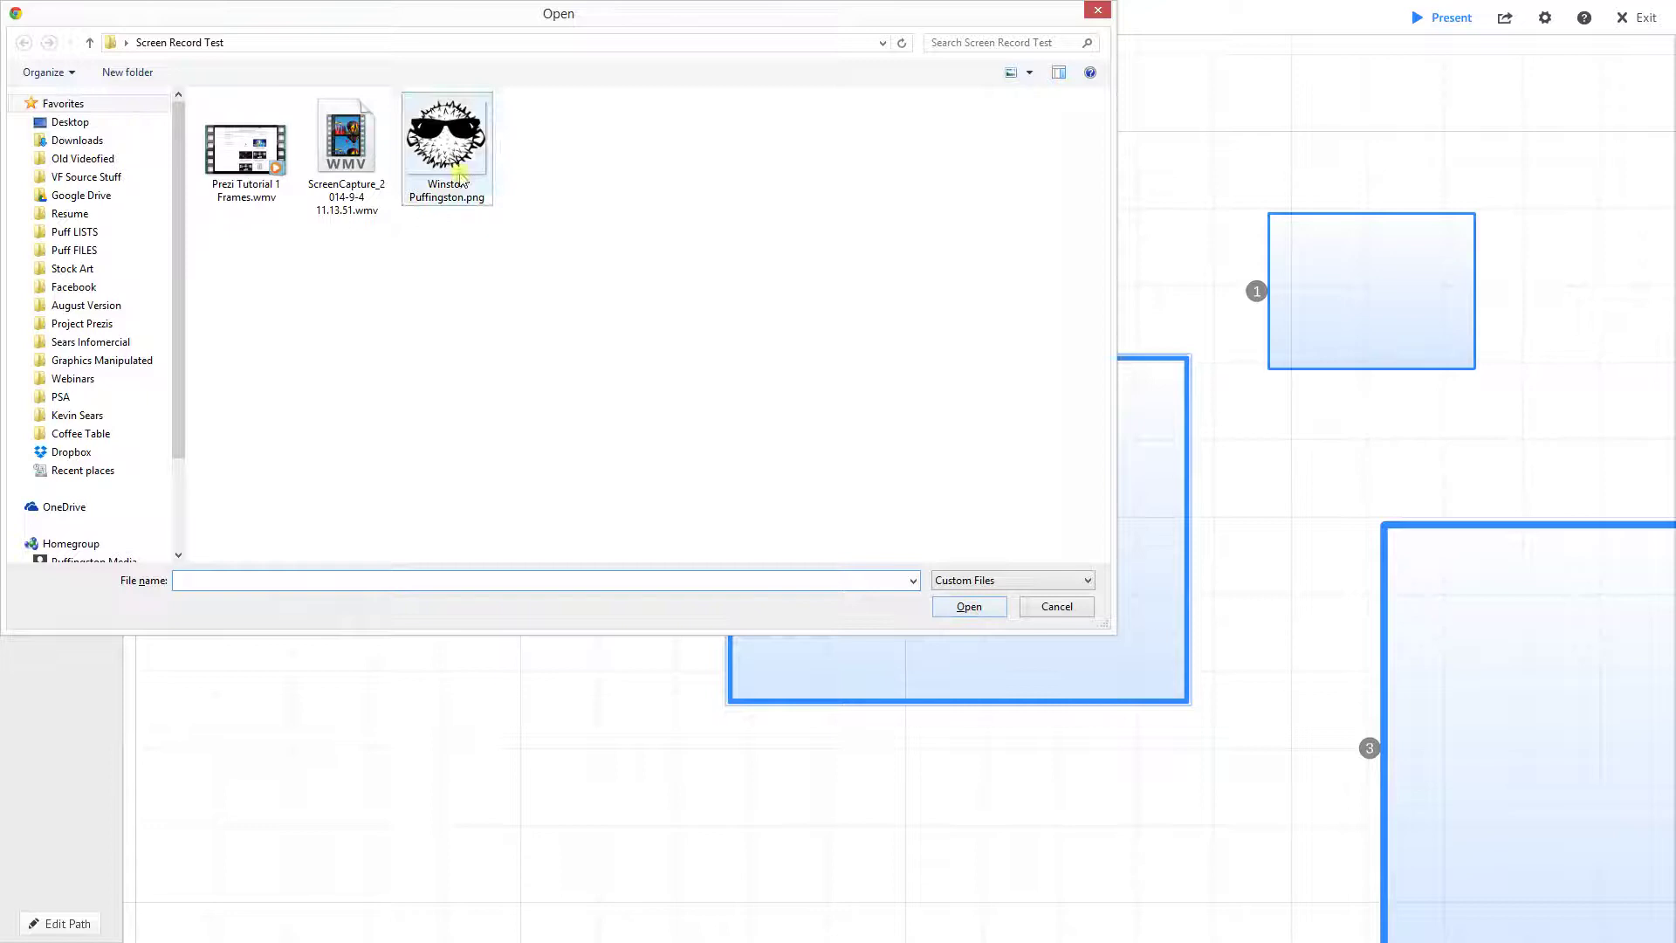
{"action": "double_click", "coordinate": [460, 179]}
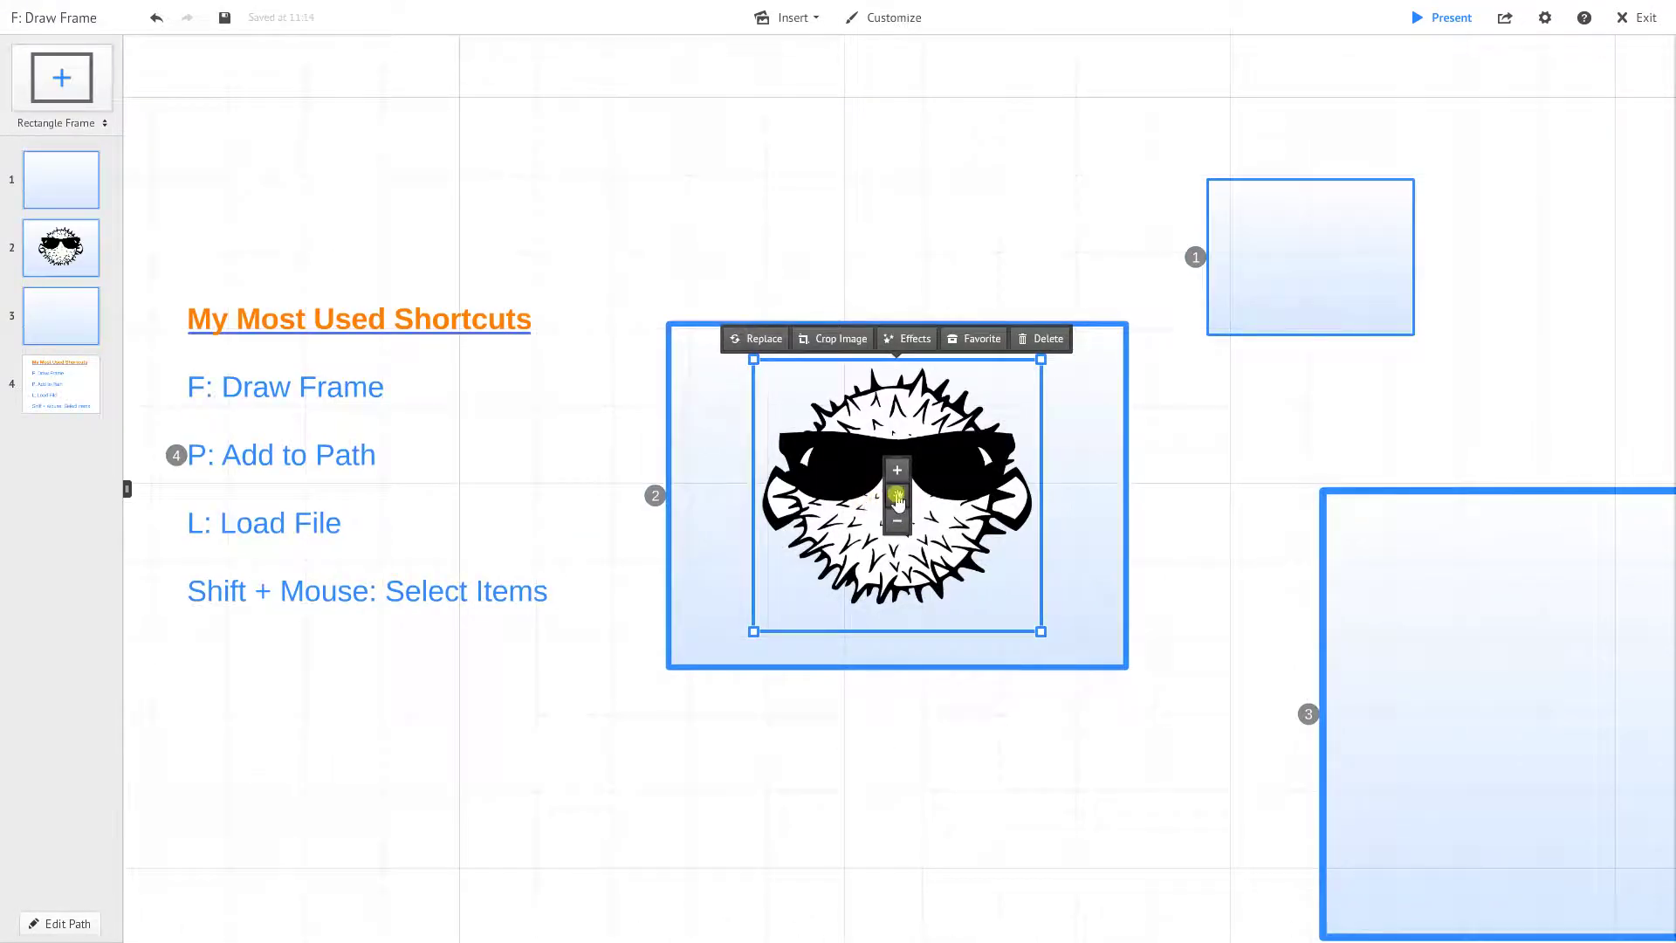
{"action": "left_click_drag", "start_coordinate": [899, 499], "coordinate": [901, 494]}
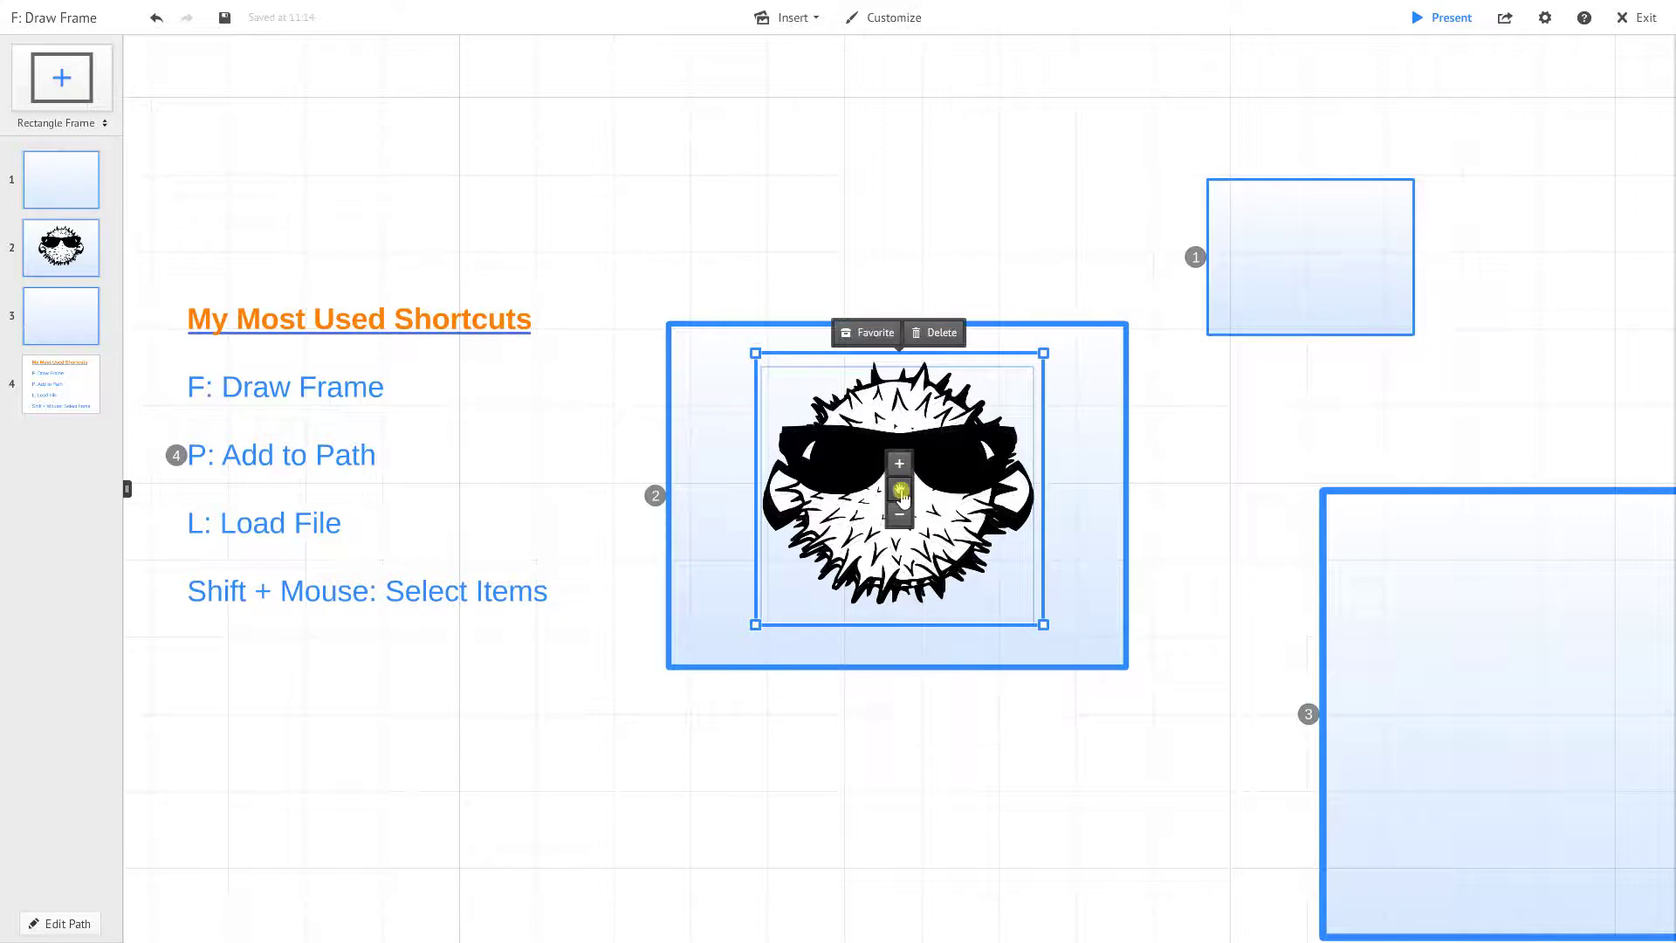
{"action": "left_click", "coordinate": [942, 343]}
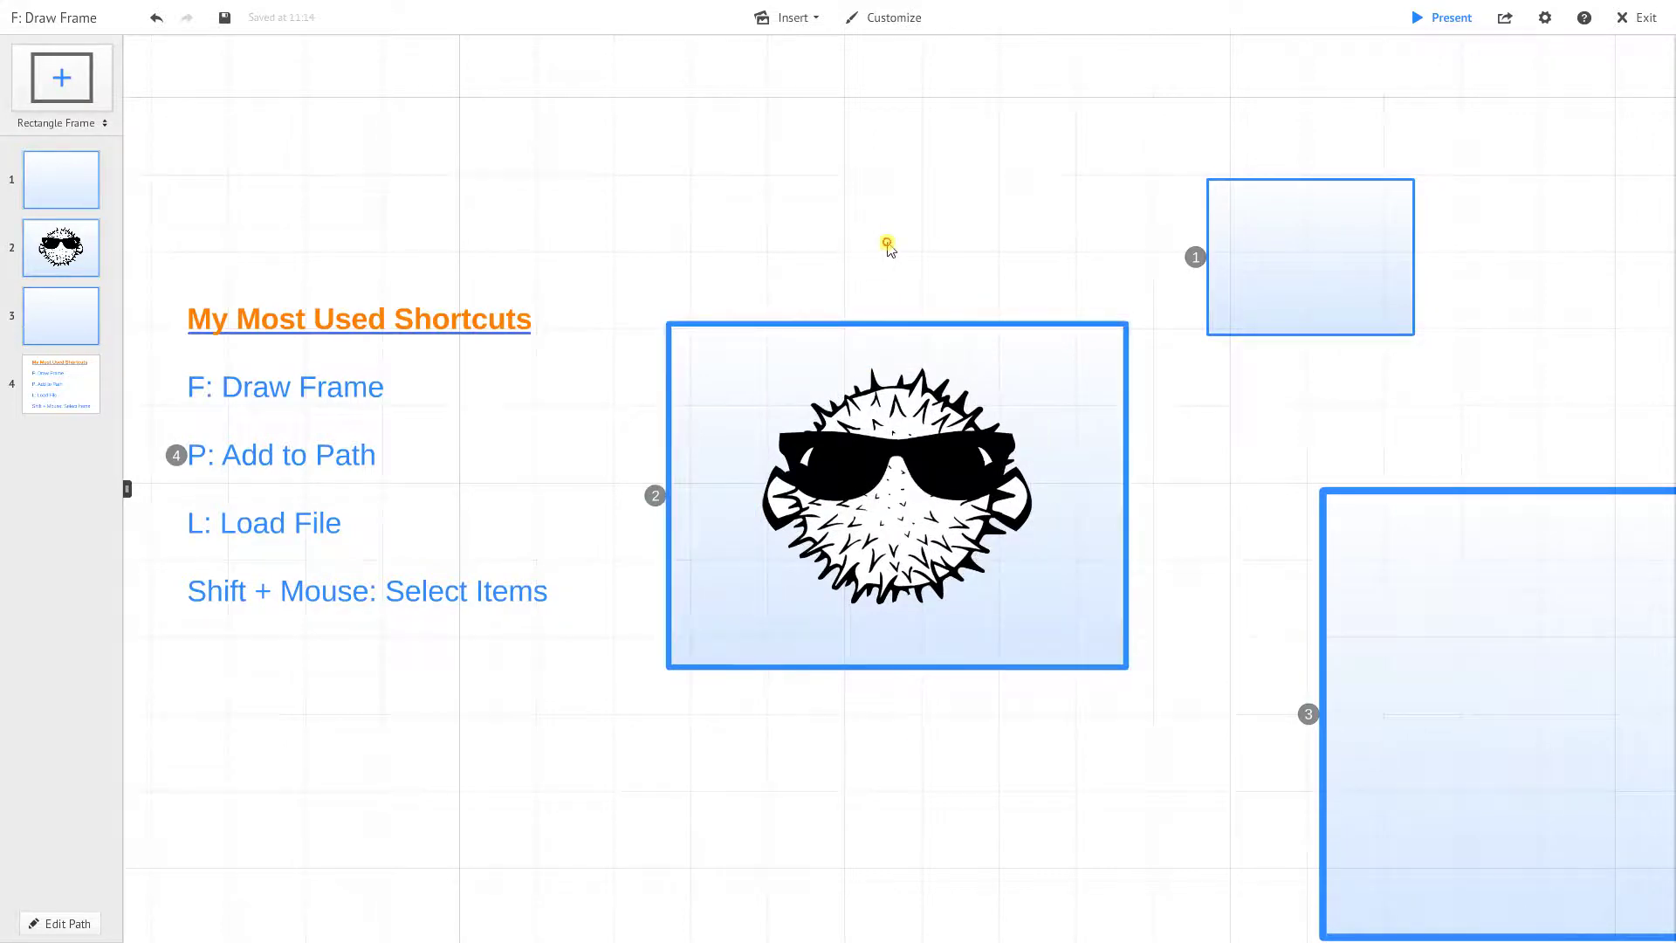
{"action": "left_click_drag", "start_coordinate": [888, 247], "coordinate": [936, 244]}
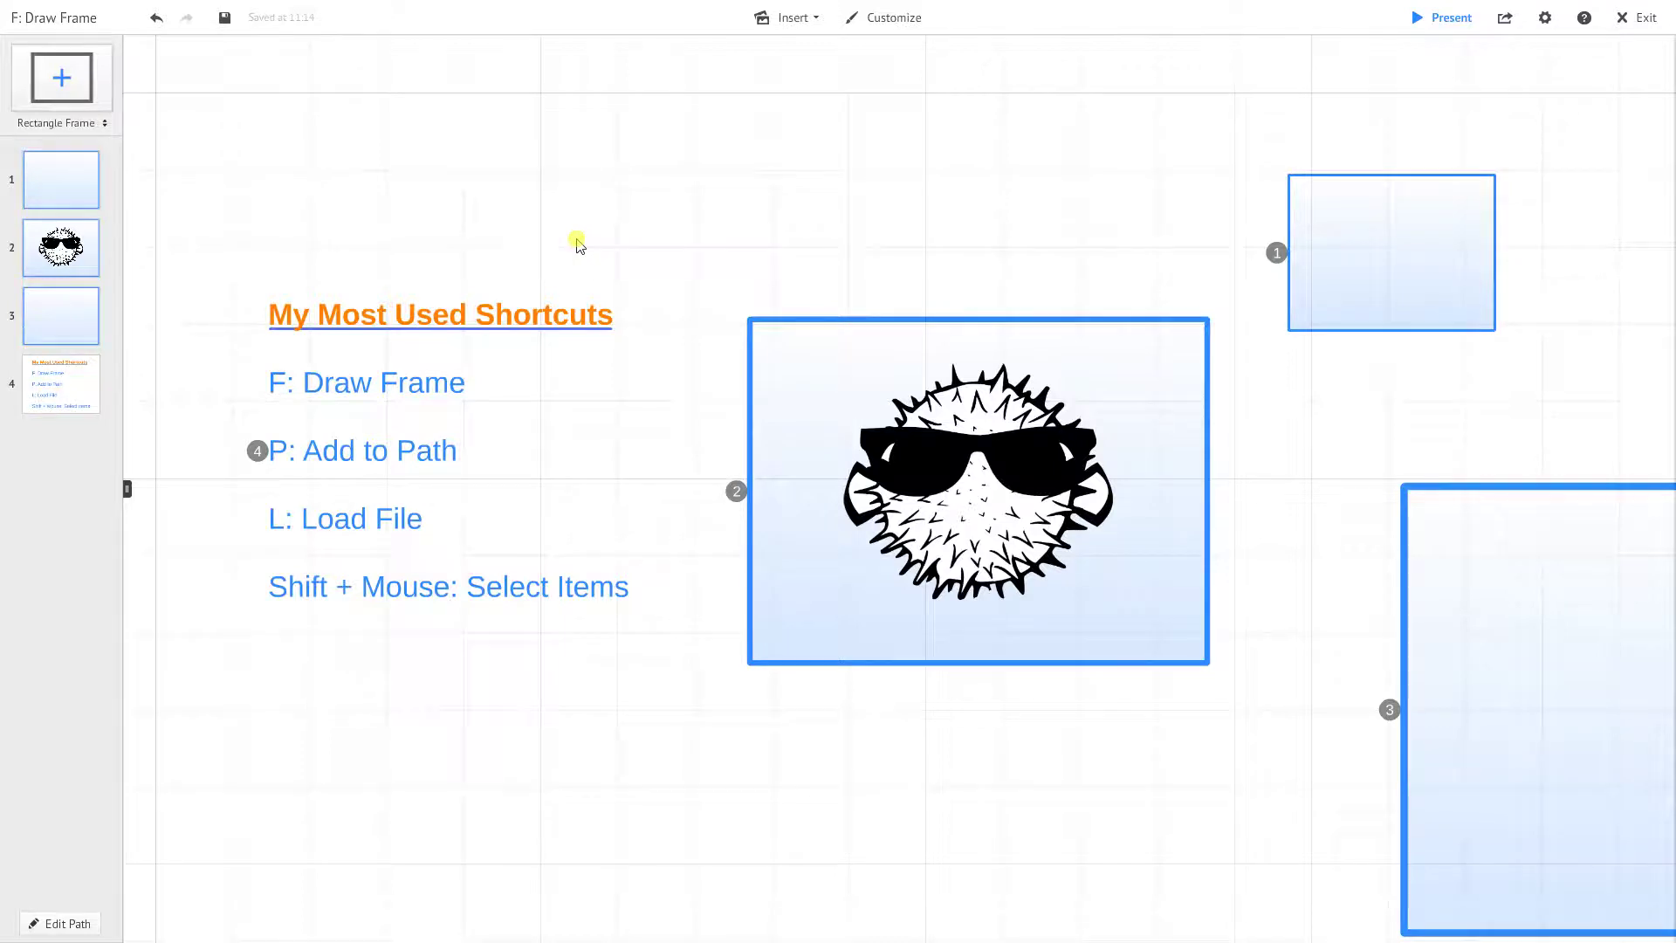
{"action": "scroll", "coordinate": [576, 245], "scroll_direction": "down", "scroll_amount": 3}
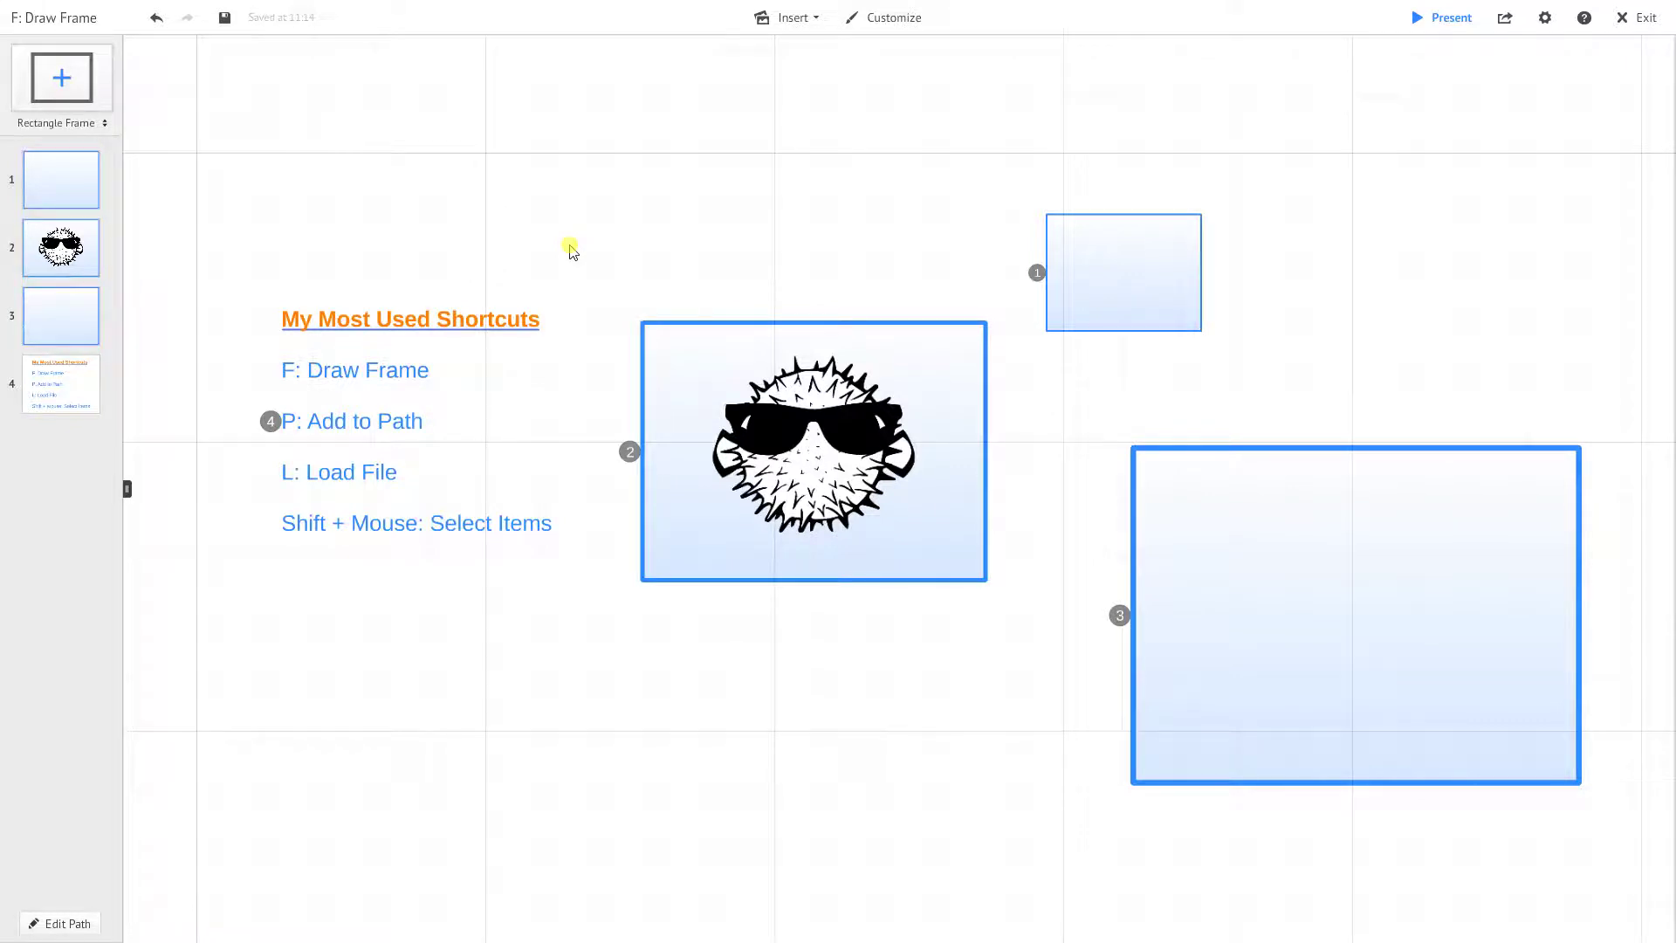
{"action": "left_click_drag", "start_coordinate": [599, 251], "coordinate": [593, 266]}
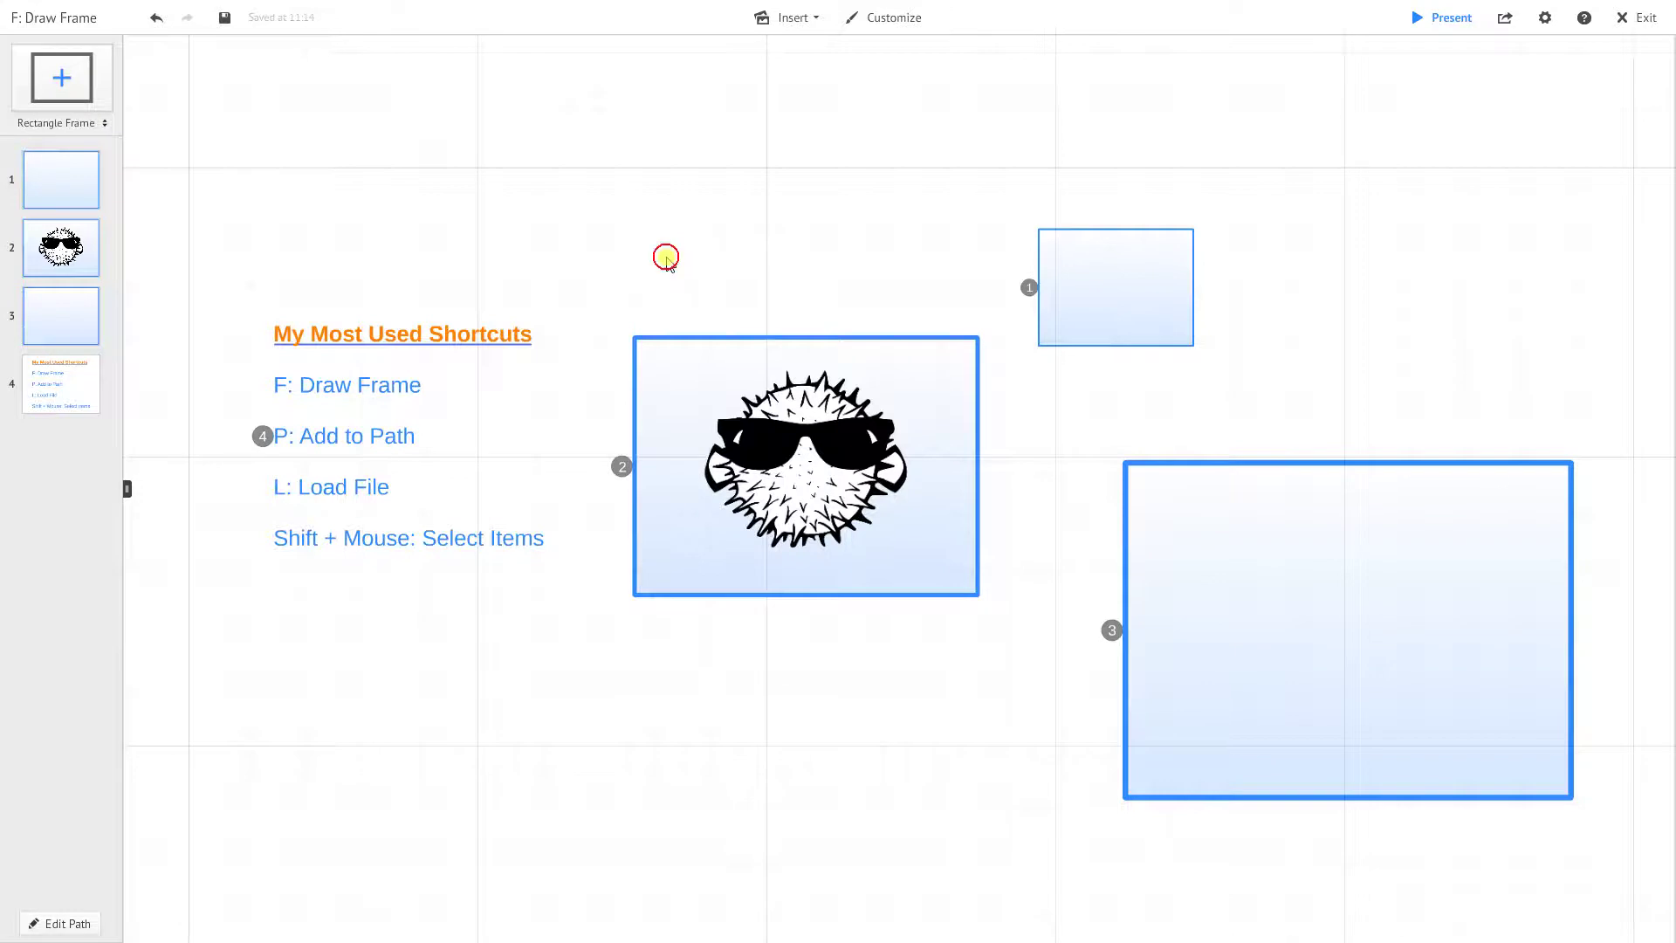
{"action": "scroll", "coordinate": [611, 233], "scroll_direction": "down", "scroll_amount": 3}
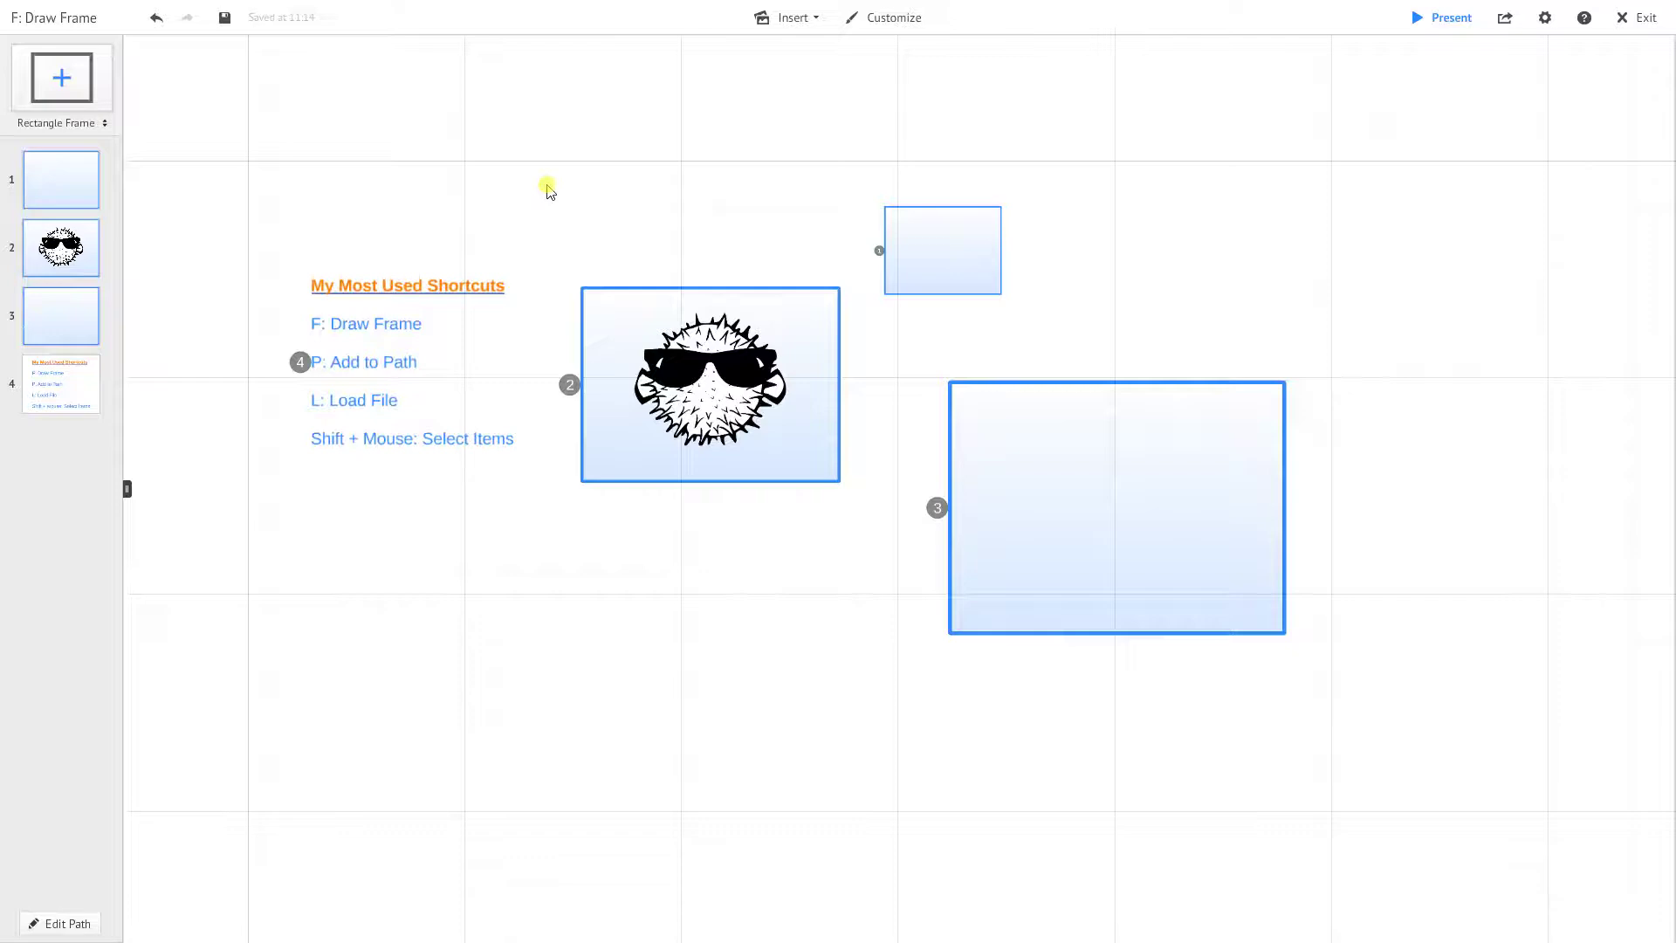
- Select all three frames, resize them smaller, and drag them beneath the shortcut list
{"action": "mouse_move", "coordinate": [548, 186]}
{"action": "left_mouse_down"}
{"action": "mouse_move", "coordinate": [738, 288]}
{"action": "mouse_move", "coordinate": [901, 421]}
{"action": "mouse_move", "coordinate": [1108, 547]}
{"action": "mouse_move", "coordinate": [1283, 695]}
{"action": "mouse_move", "coordinate": [1354, 719]}
{"action": "left_mouse_up"}
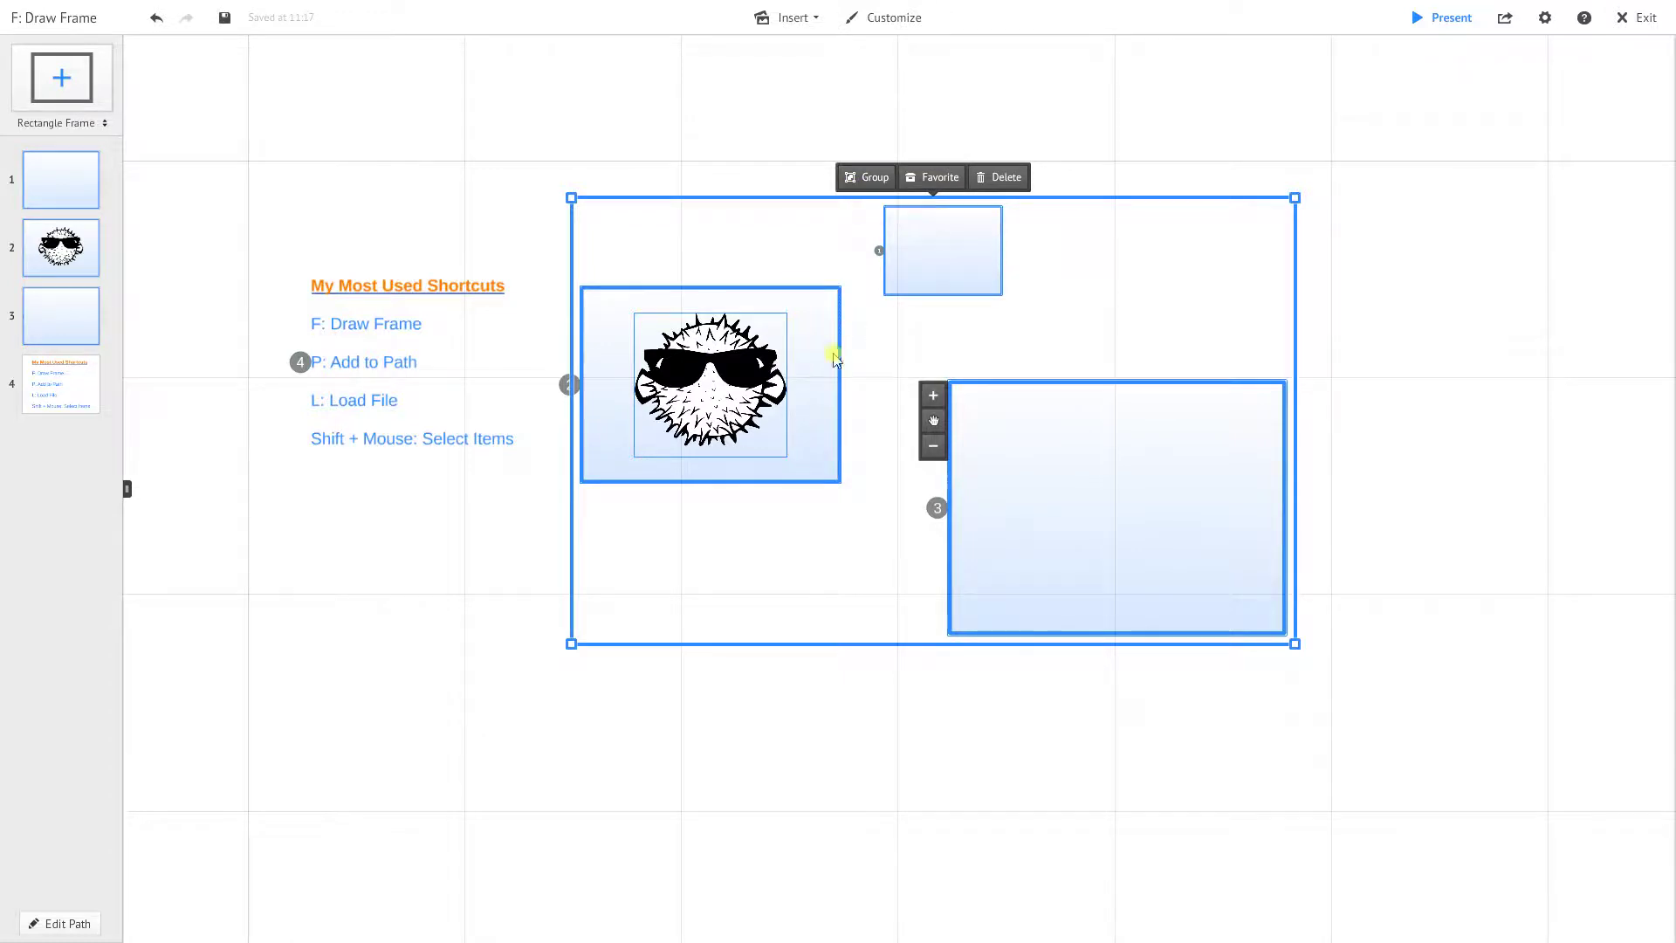
{"action": "scroll", "coordinate": [806, 365], "scroll_direction": "down", "scroll_amount": 2}
{"action": "left_click_drag", "start_coordinate": [908, 411], "coordinate": [873, 332]}
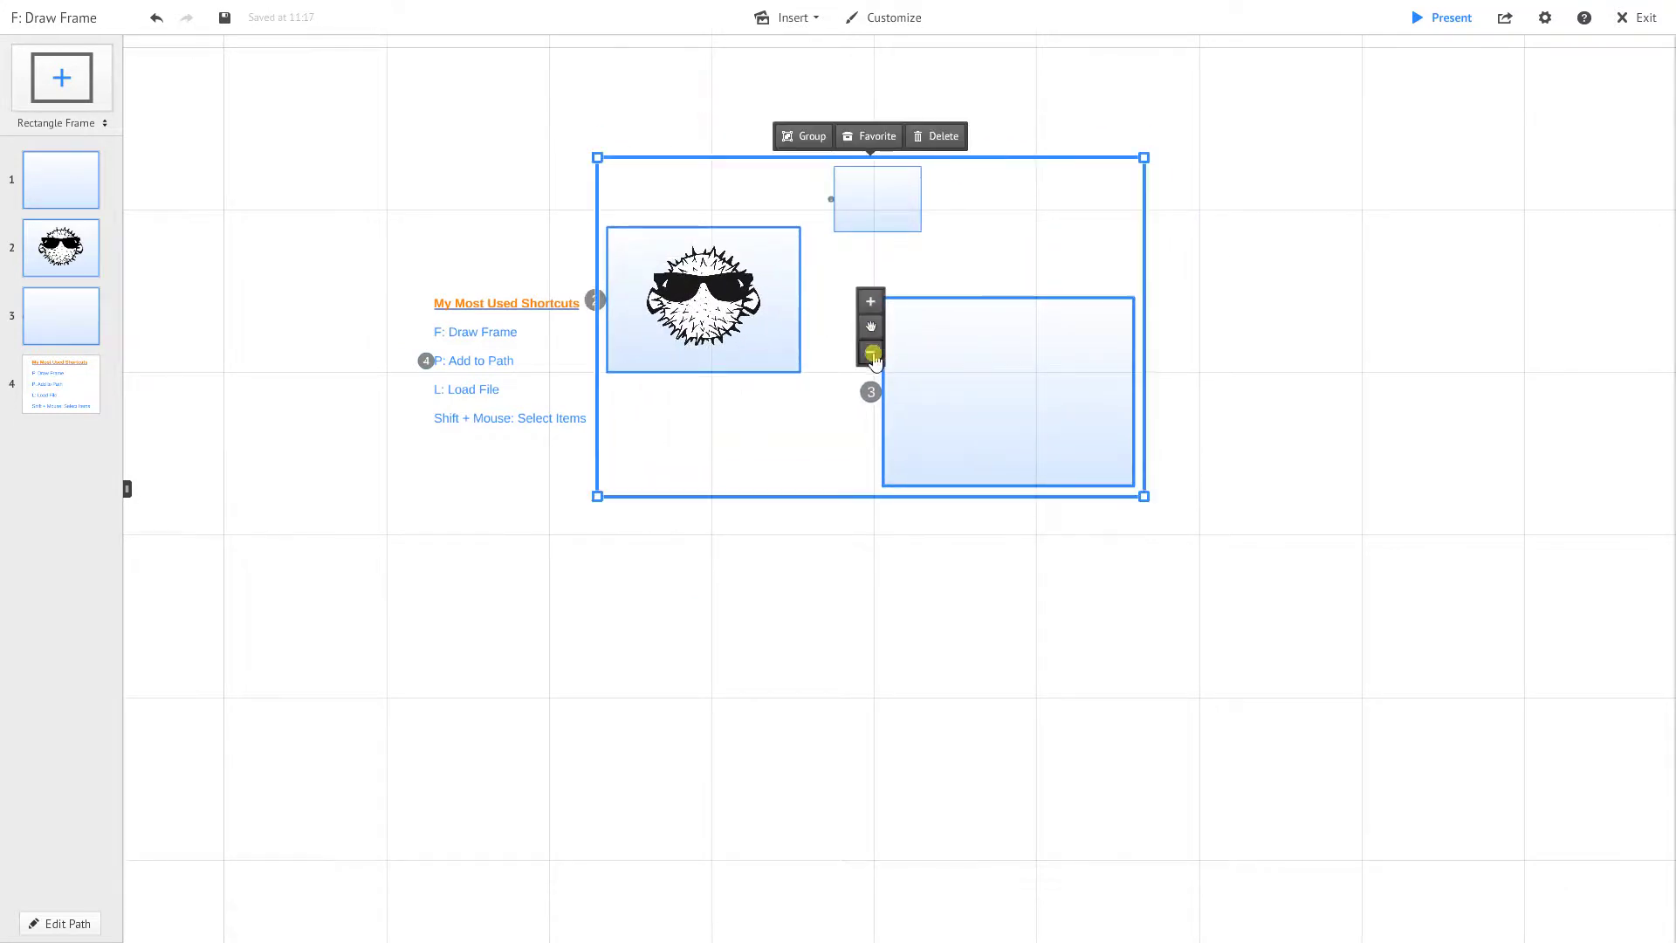
{"action": "left_click", "coordinate": [870, 353]}
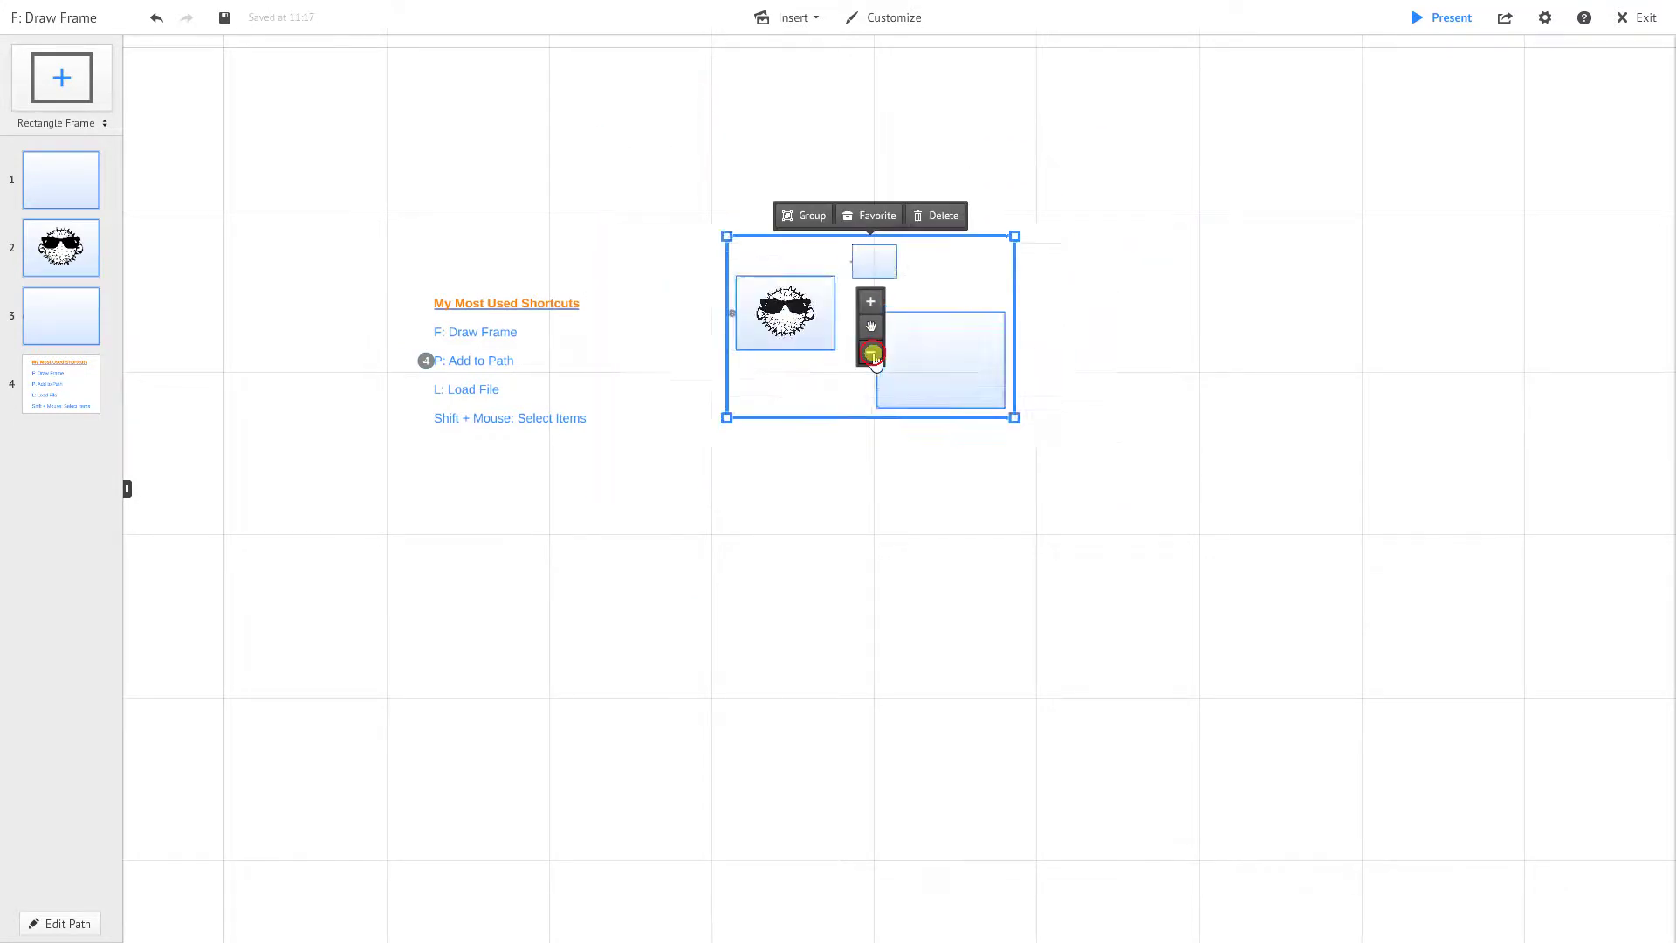
{"action": "left_click", "coordinate": [871, 304]}
{"action": "left_click", "coordinate": [872, 304]}
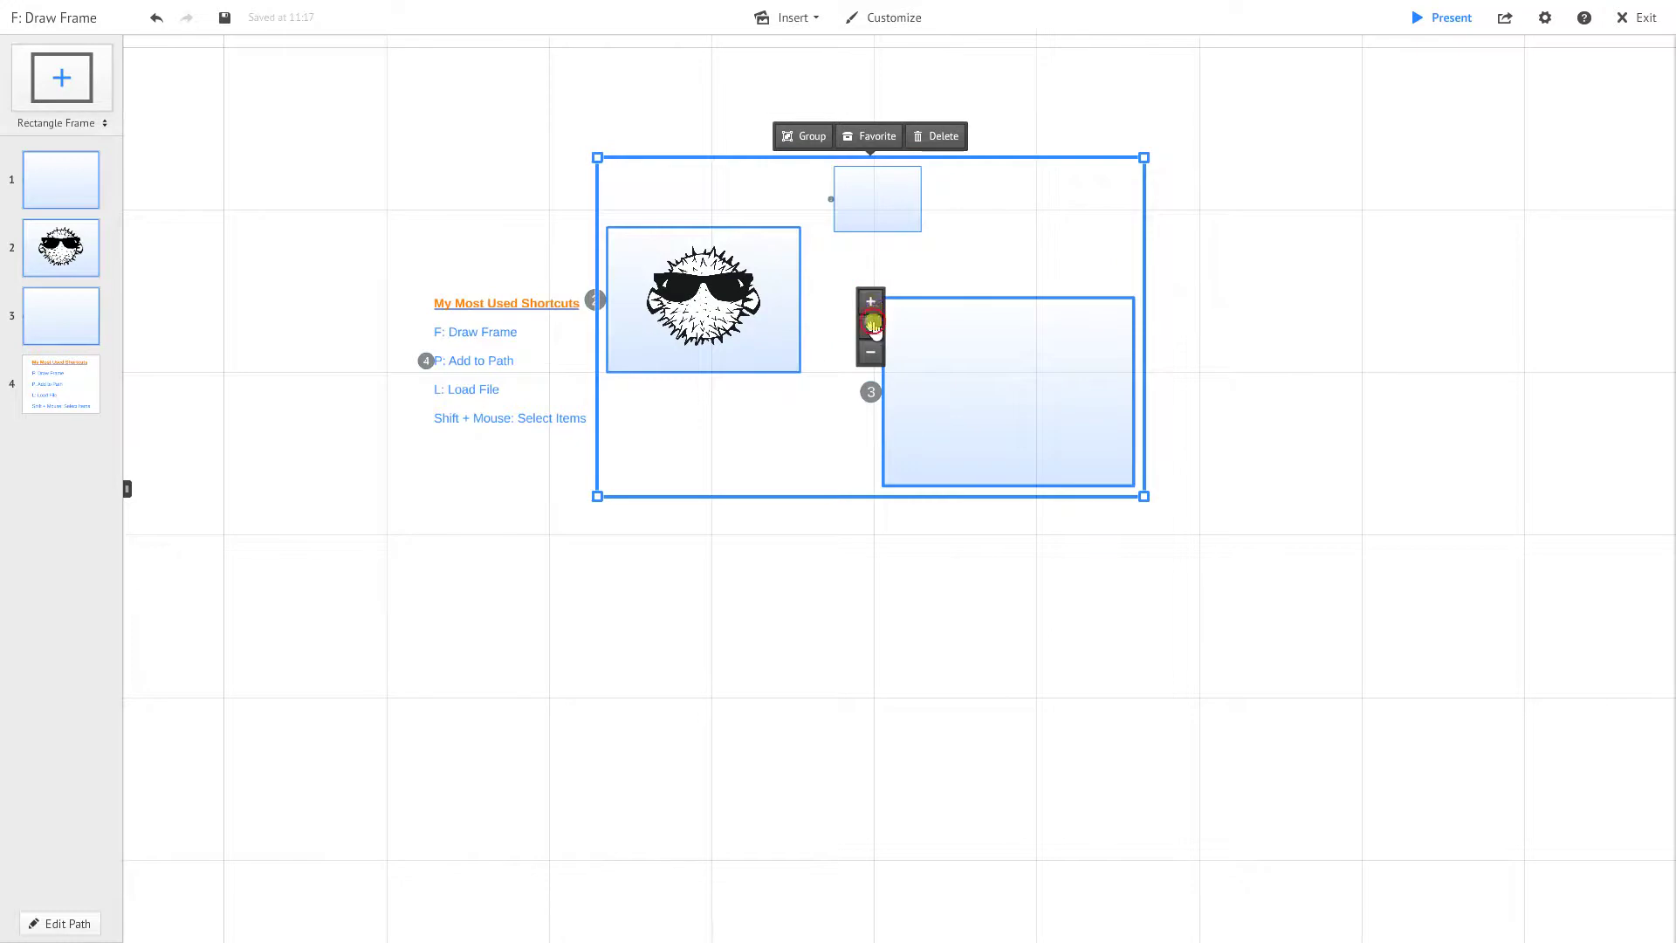
{"action": "left_click_drag", "start_coordinate": [872, 325], "coordinate": [908, 339]}
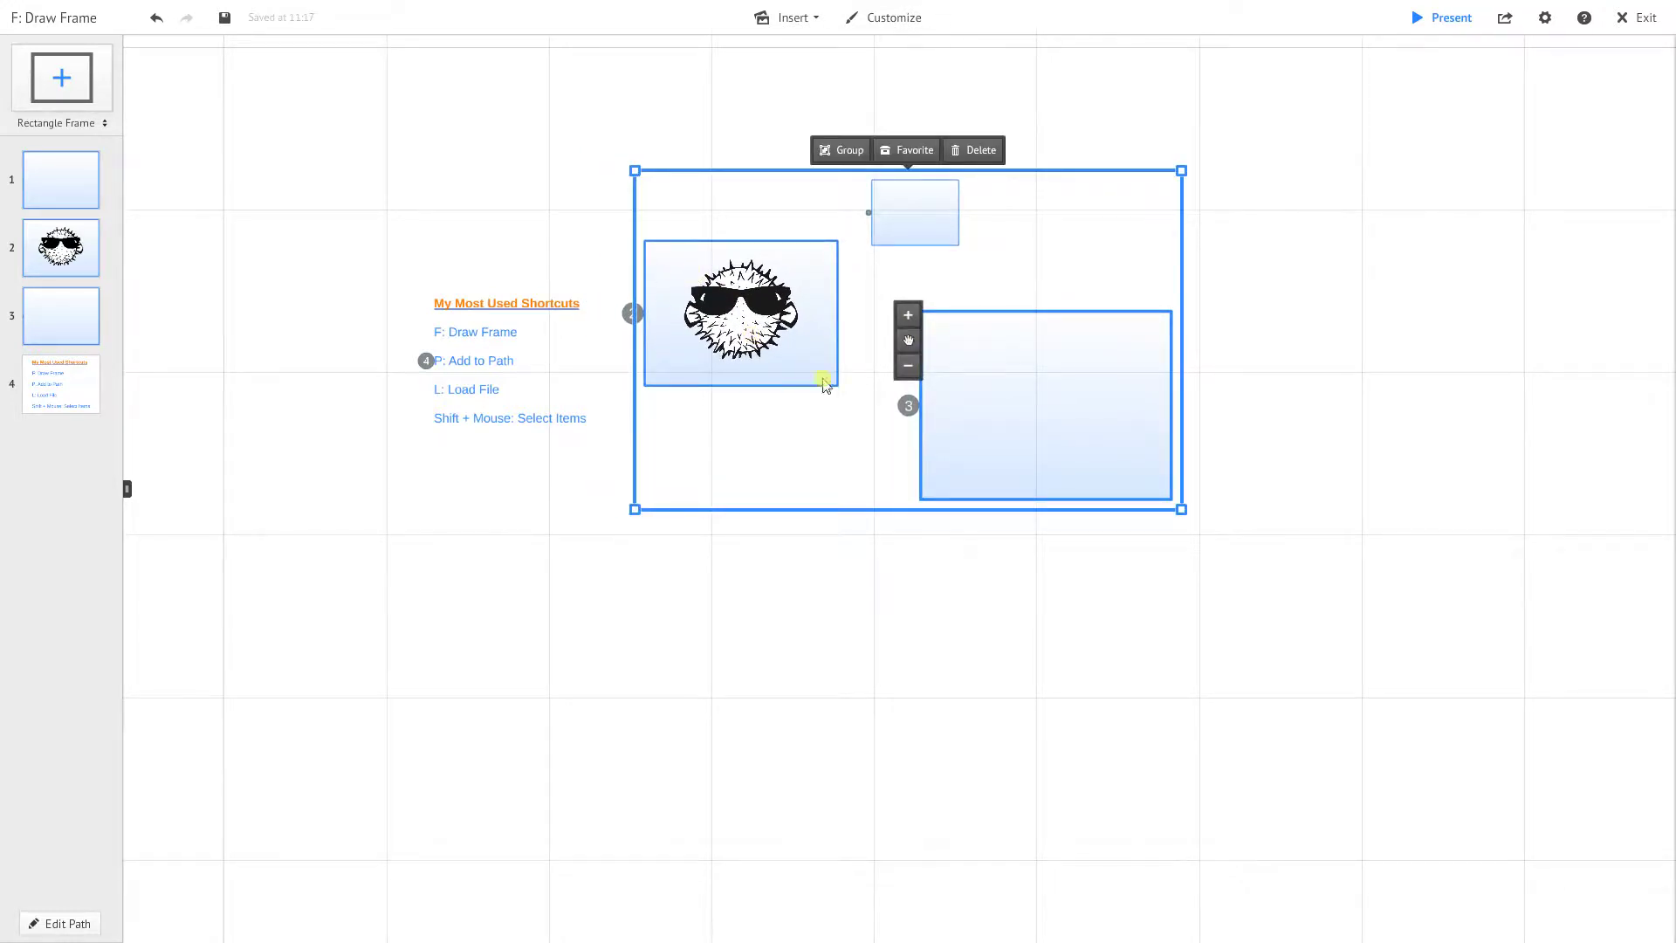
{"action": "left_click", "coordinate": [908, 373]}
{"action": "left_click_drag", "start_coordinate": [908, 340], "coordinate": [496, 546]}
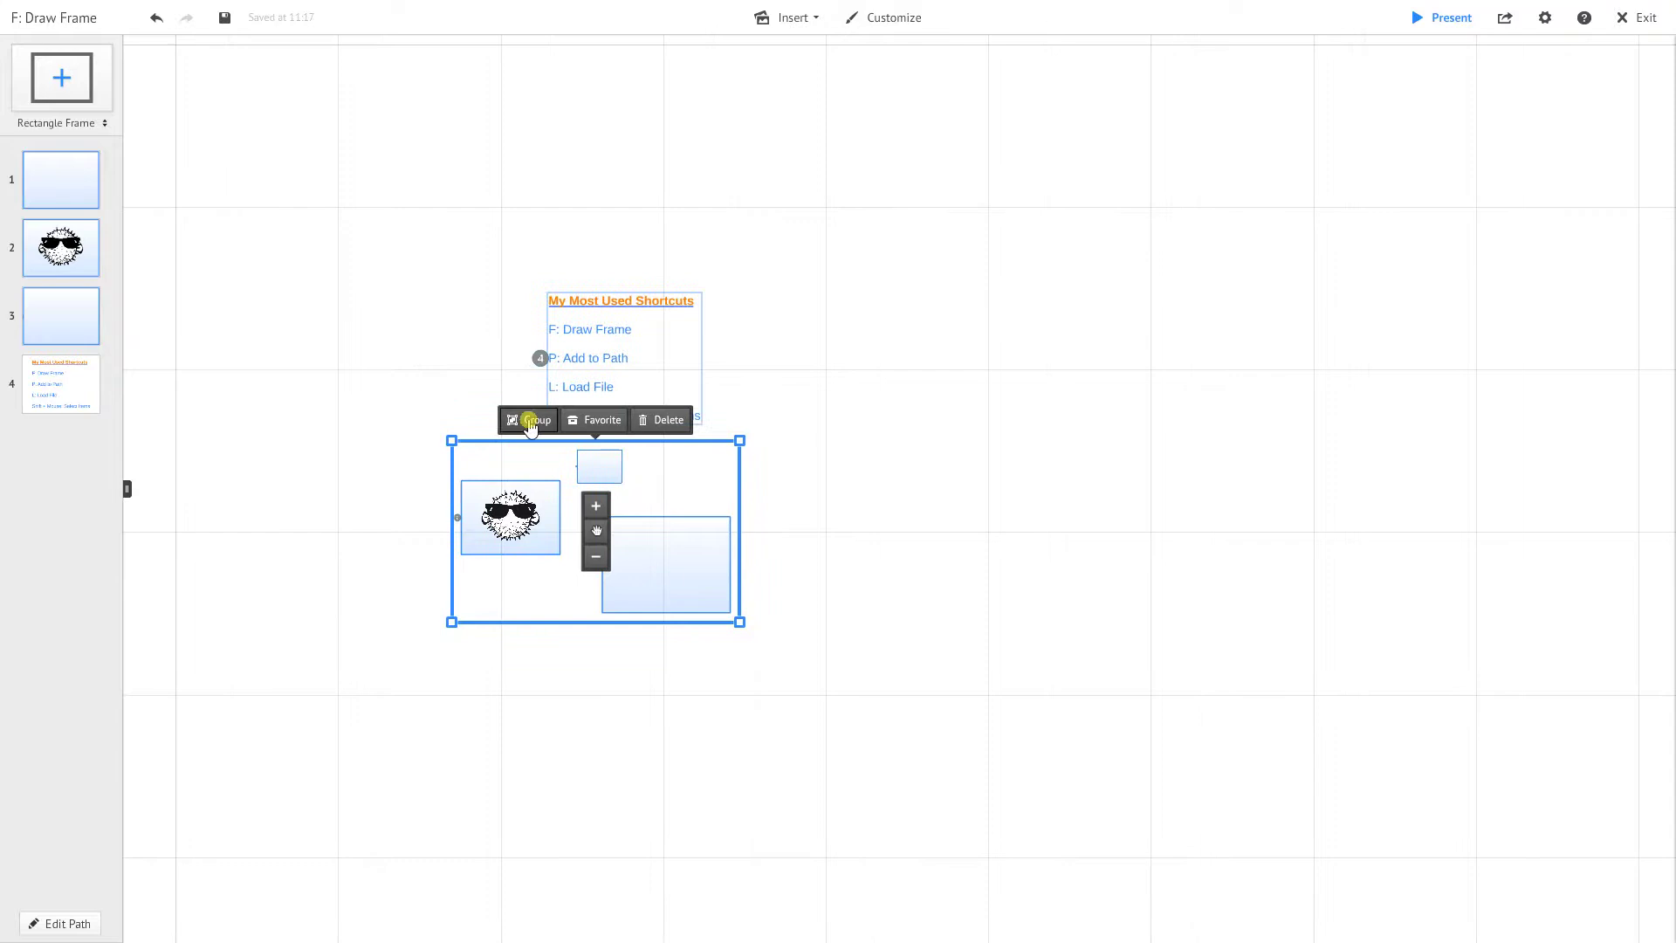
{"action": "left_click", "coordinate": [771, 482]}
{"action": "scroll", "coordinate": [449, 485], "scroll_direction": "up", "scroll_amount": 3}
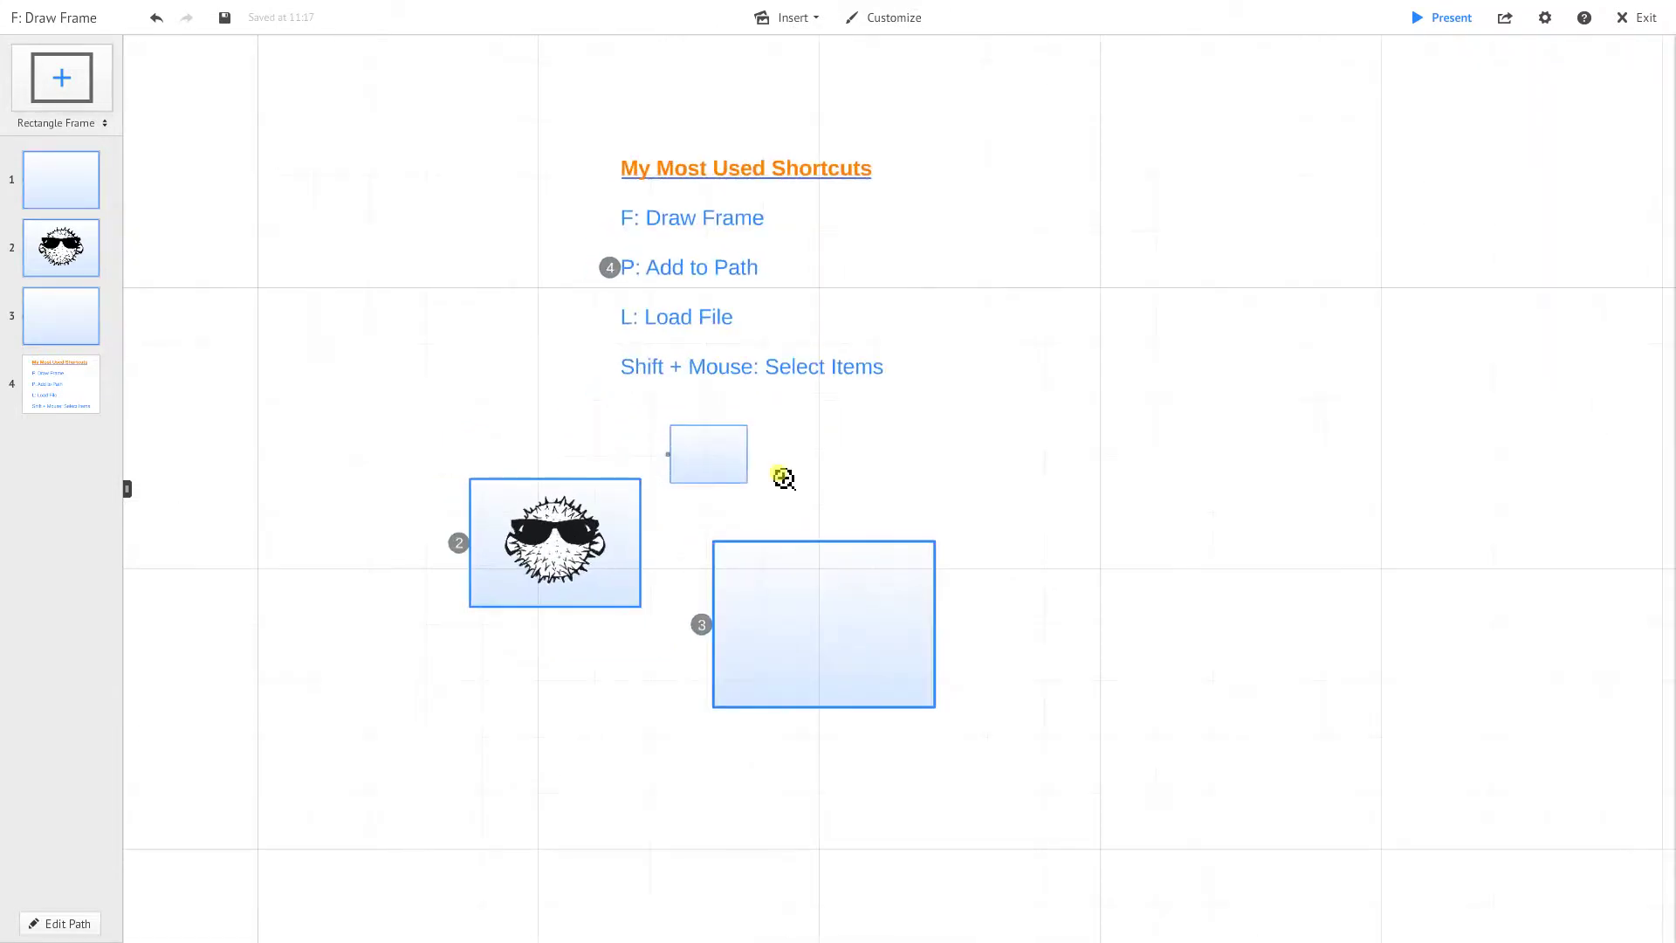
{"action": "left_click", "coordinate": [762, 471]}
{"action": "left_click", "coordinate": [538, 423]}
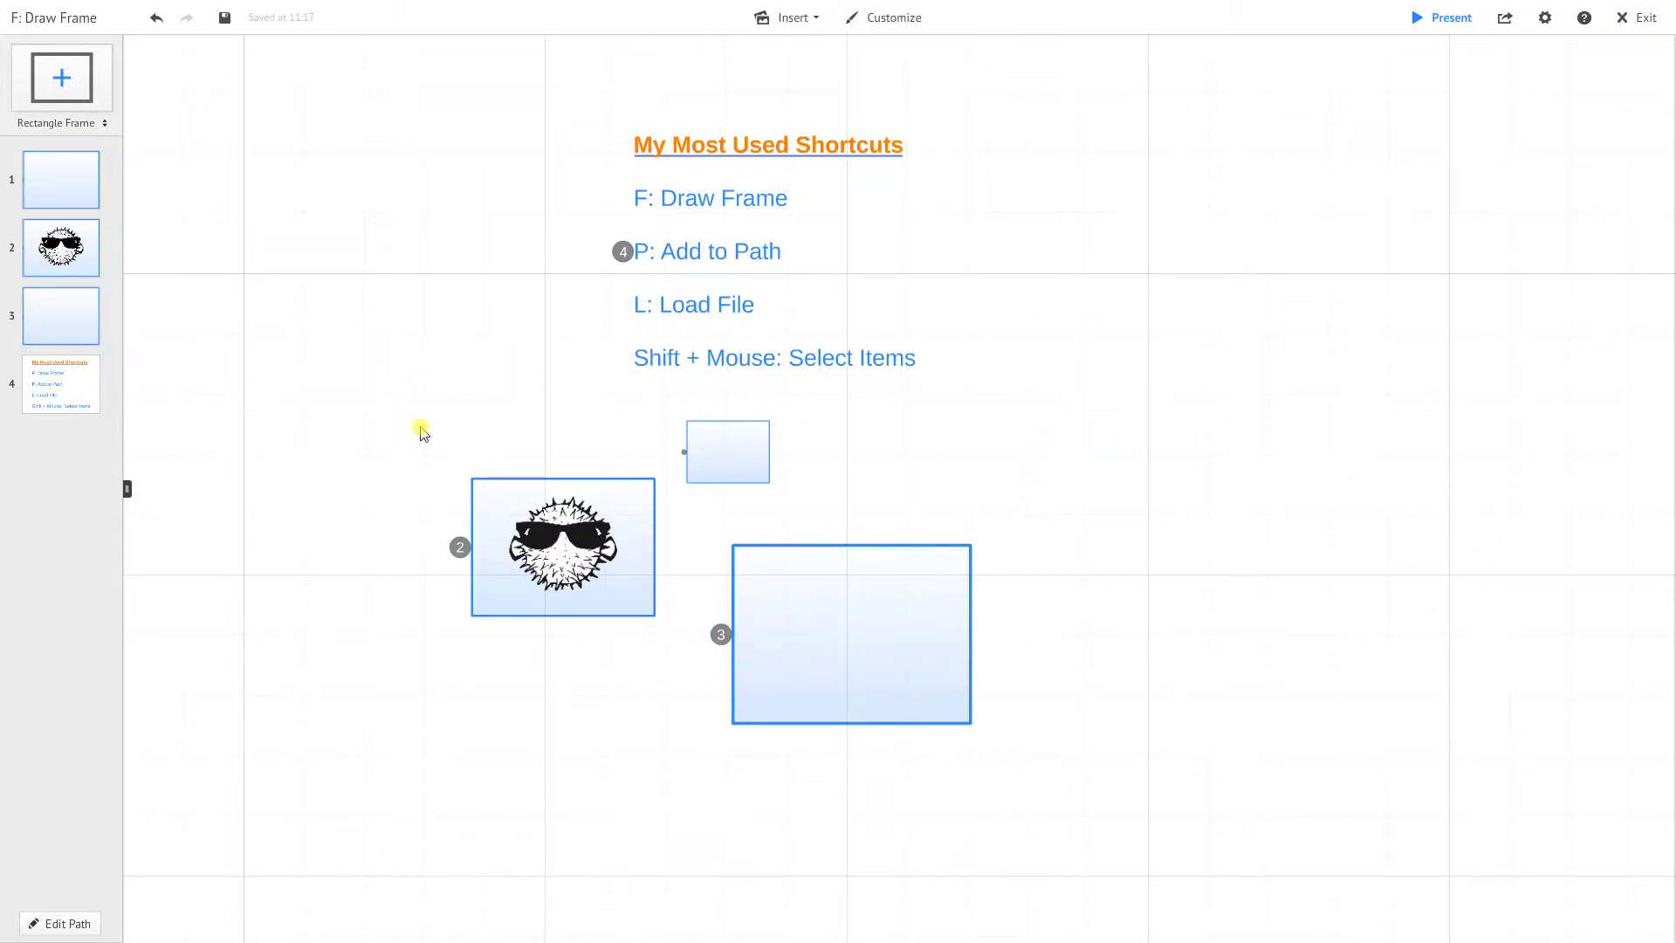
{"action": "left_click_drag", "start_coordinate": [420, 430], "coordinate": [674, 647]}
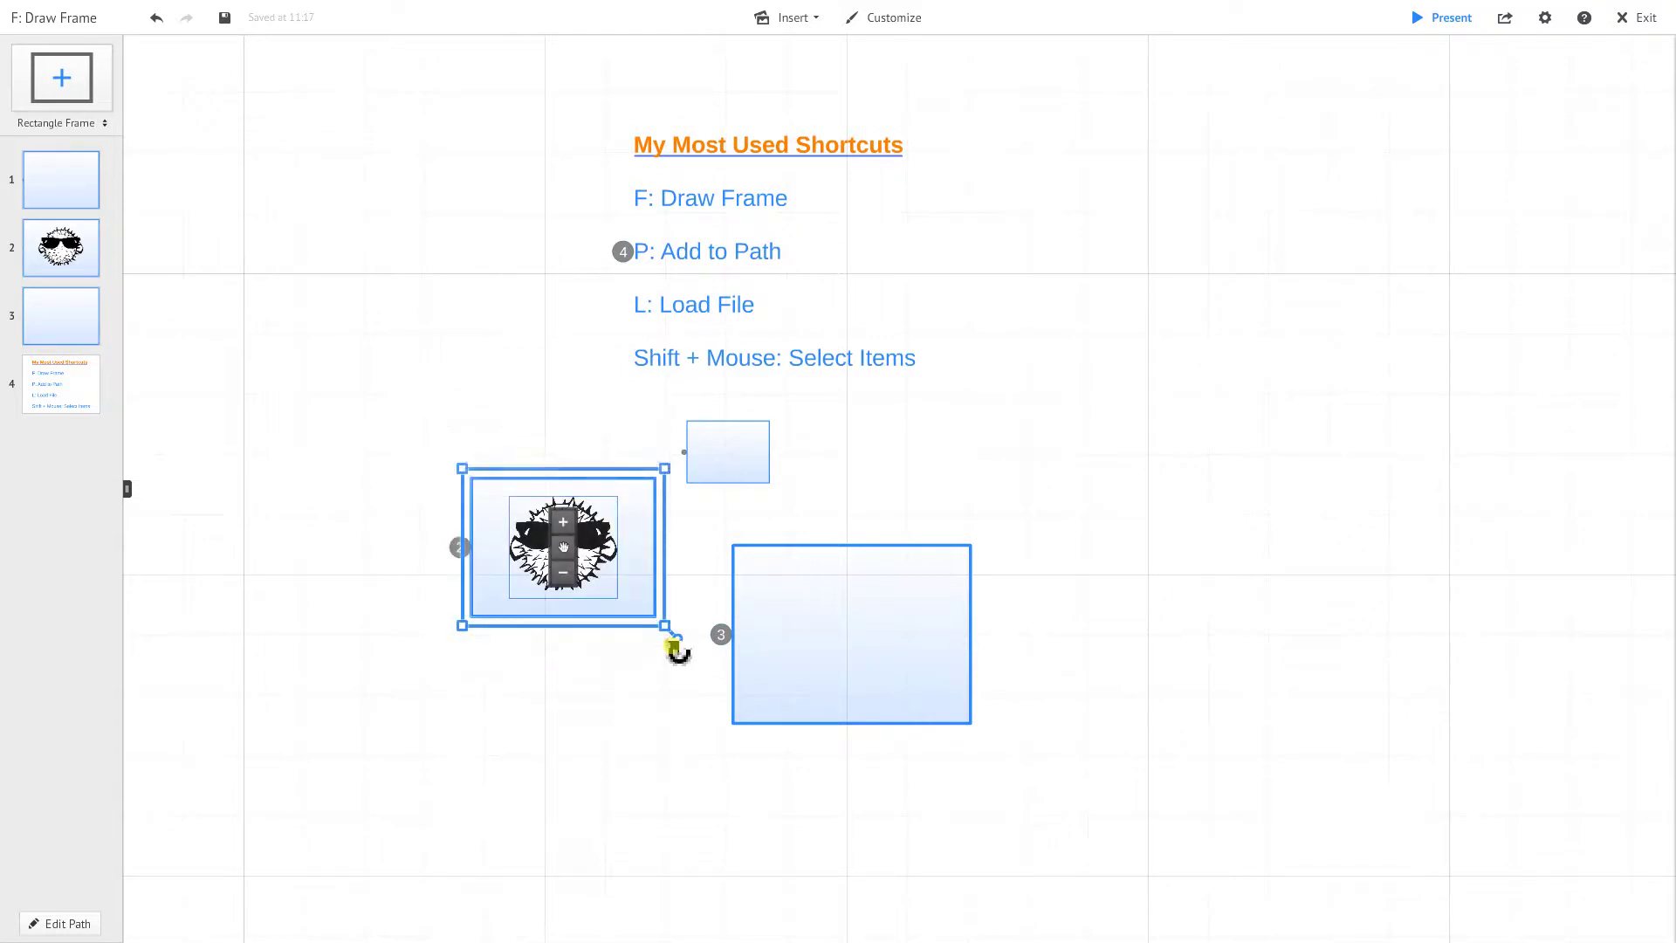
{"action": "left_click", "coordinate": [425, 358]}
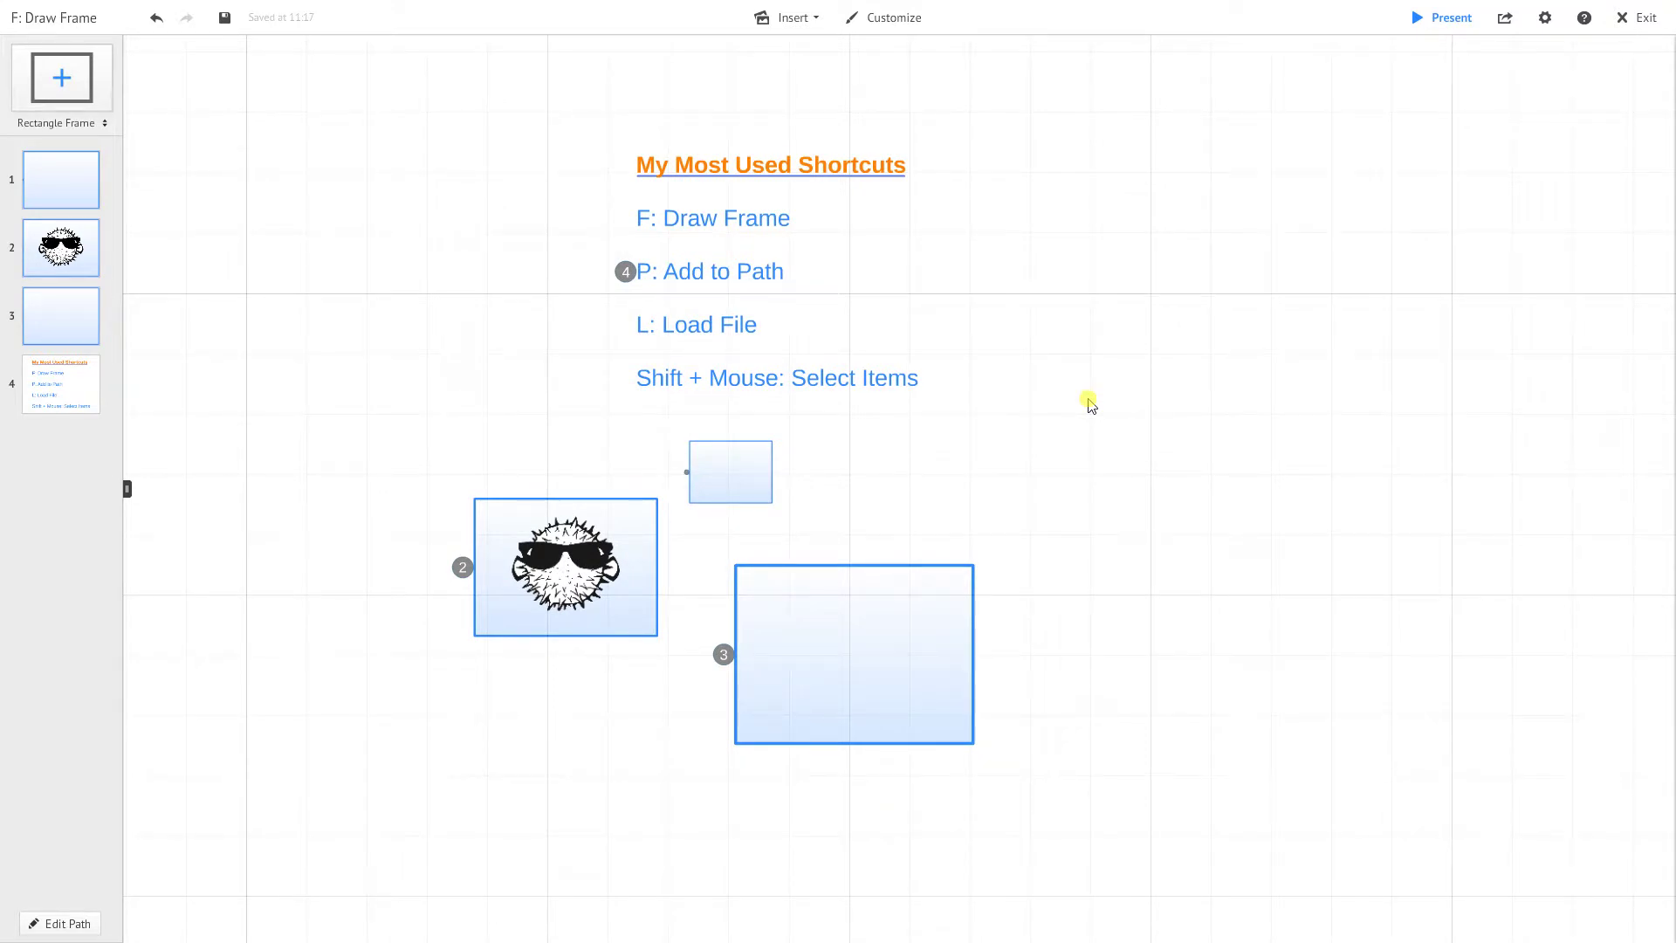
- Preview from frame 1, exit with Esc, then present the whole prezi fullscreen
{"action": "left_click", "coordinate": [68, 177]}
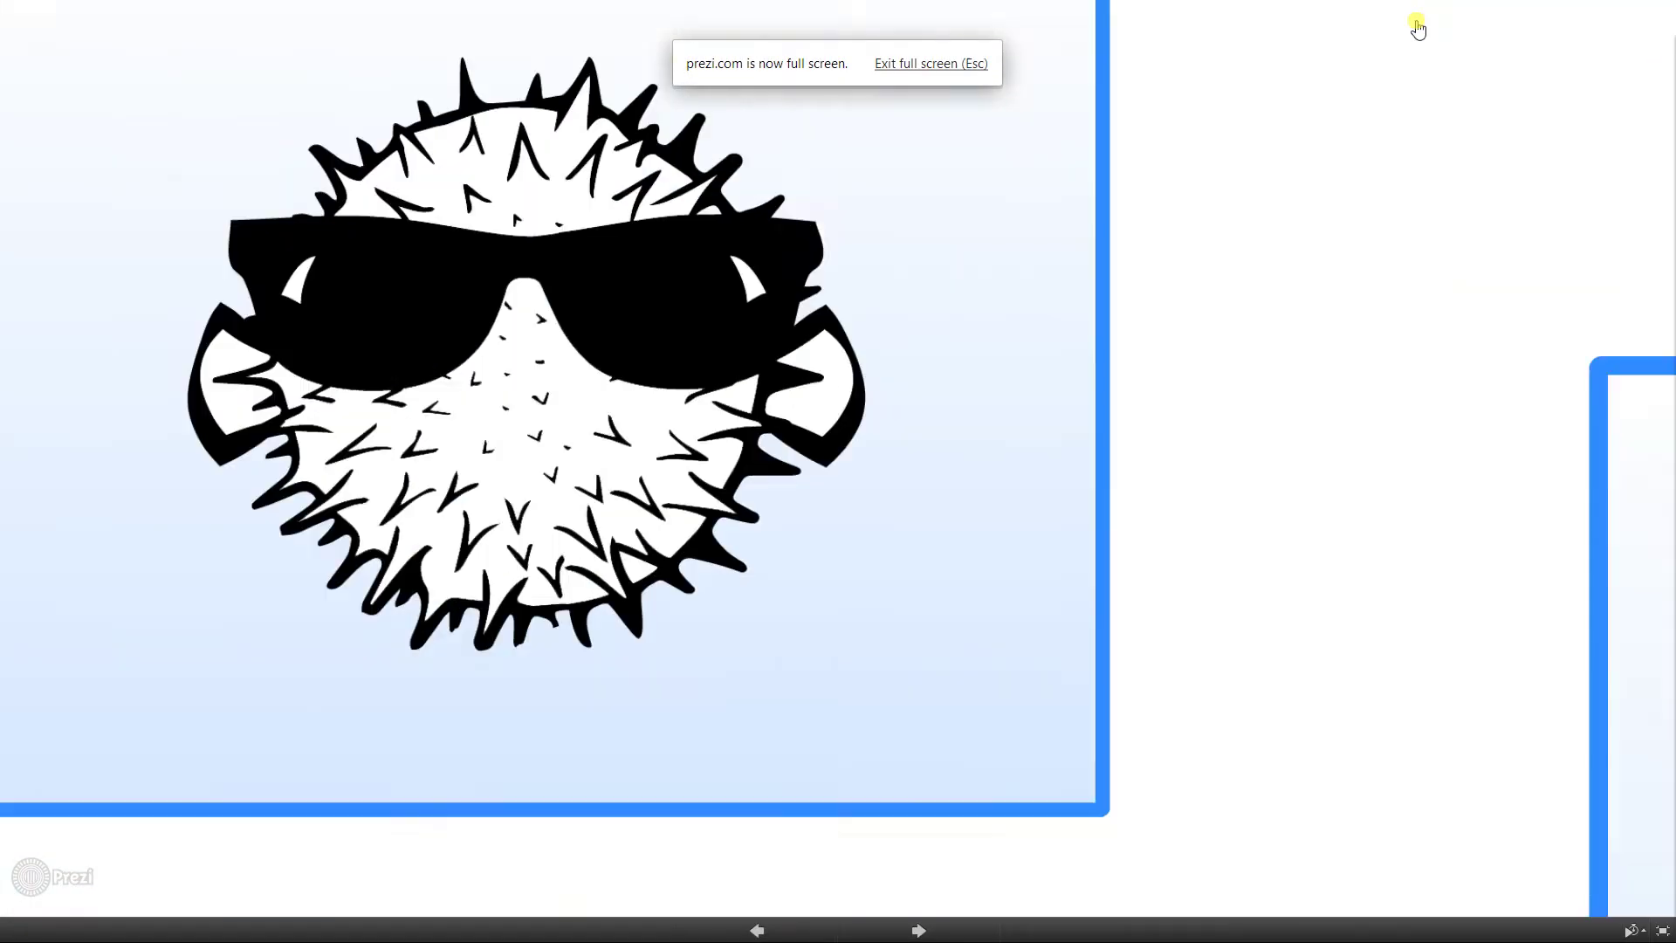
{"action": "key", "text": "Escape"}
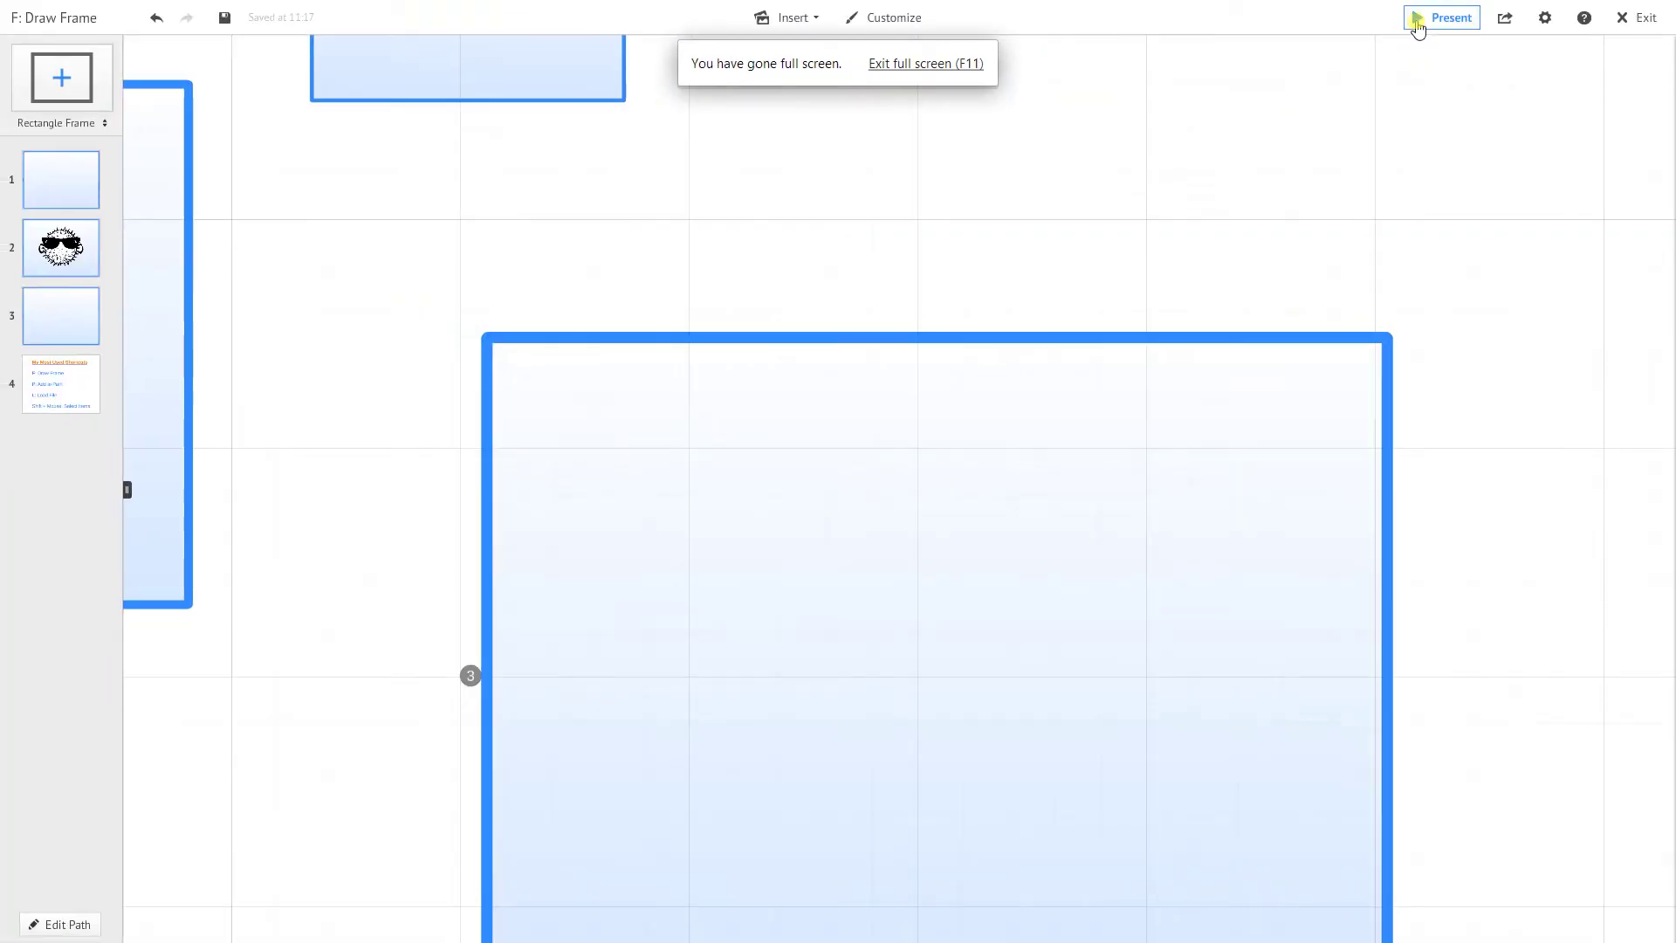
{"action": "scroll", "coordinate": [913, 300], "scroll_direction": "down", "scroll_amount": 4}
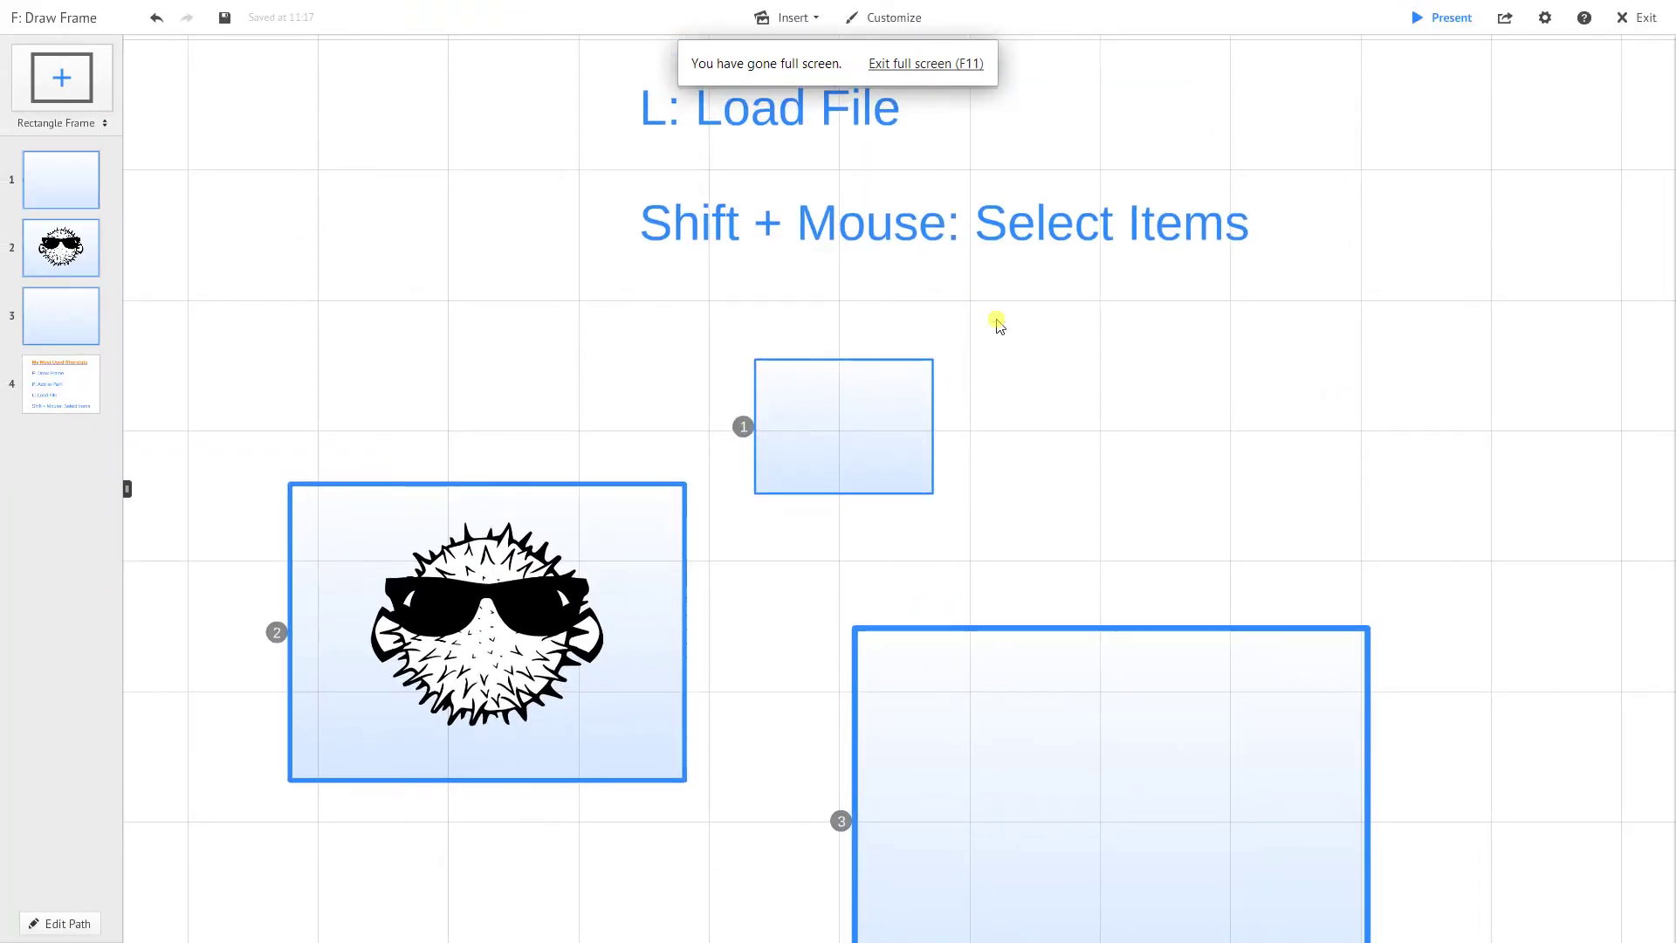
{"action": "left_click", "coordinate": [1436, 19]}
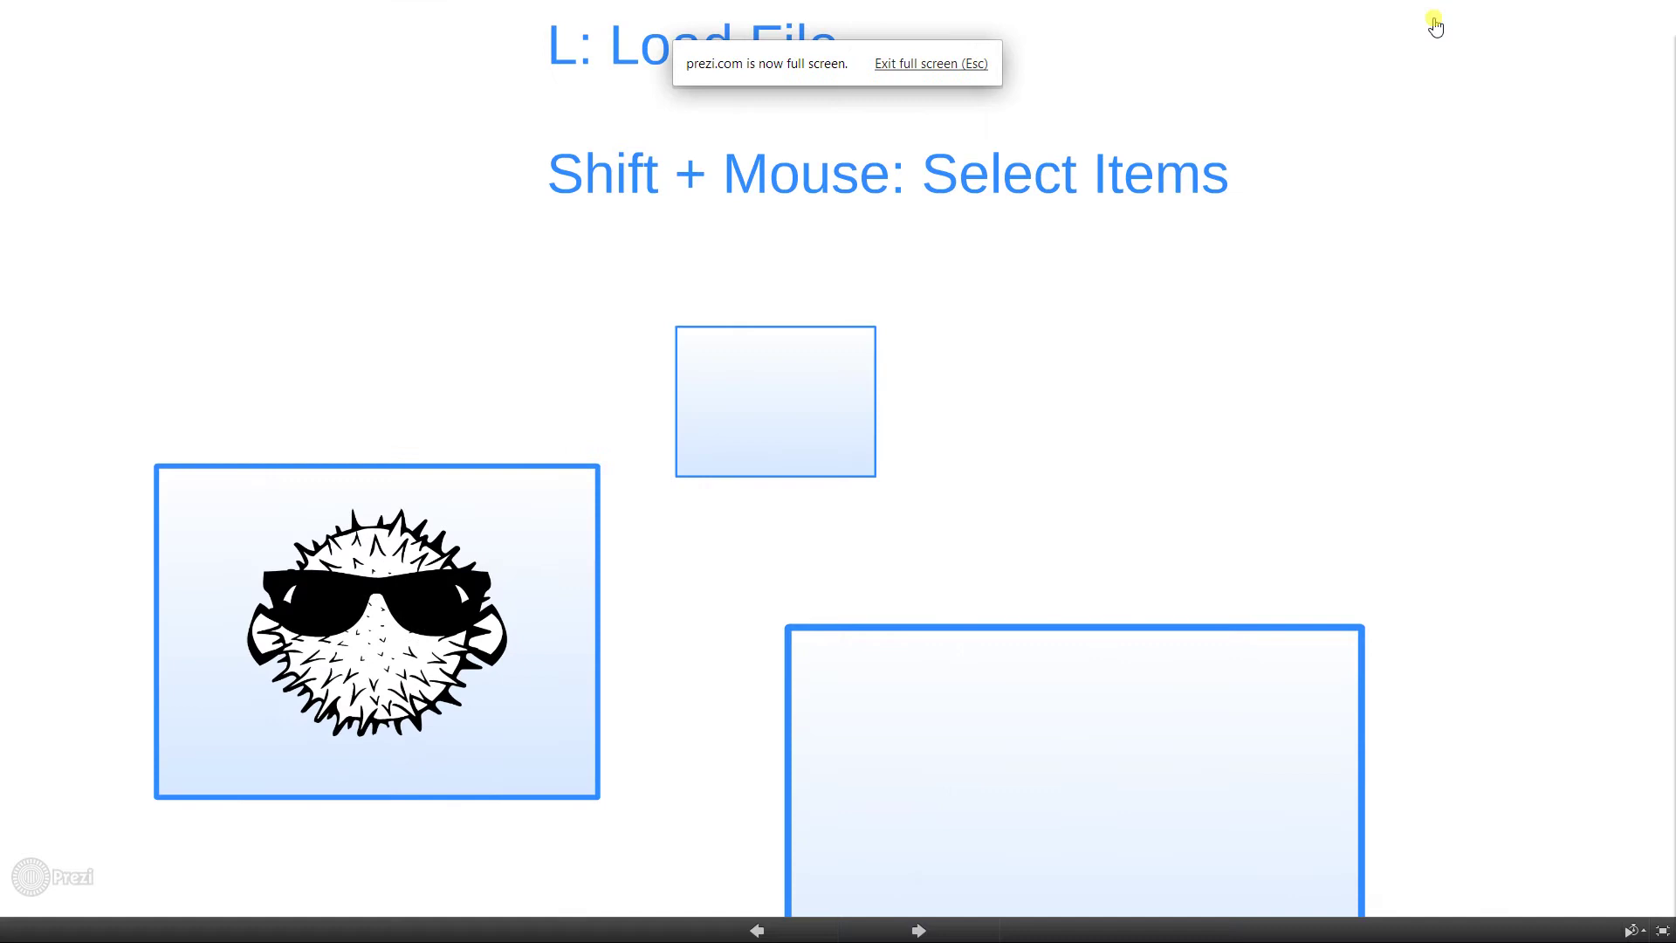